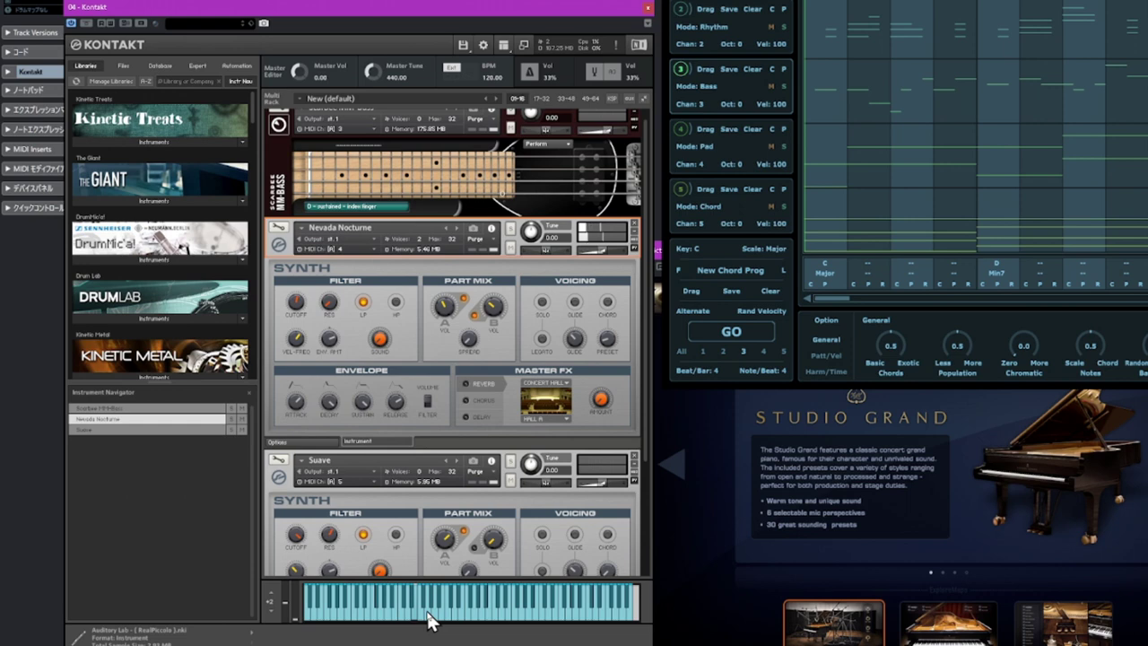
# - Look at the Scarbee MM-Bass group source MIDI setting in its instrument editor and return to the rack
pyautogui.click(374, 455)
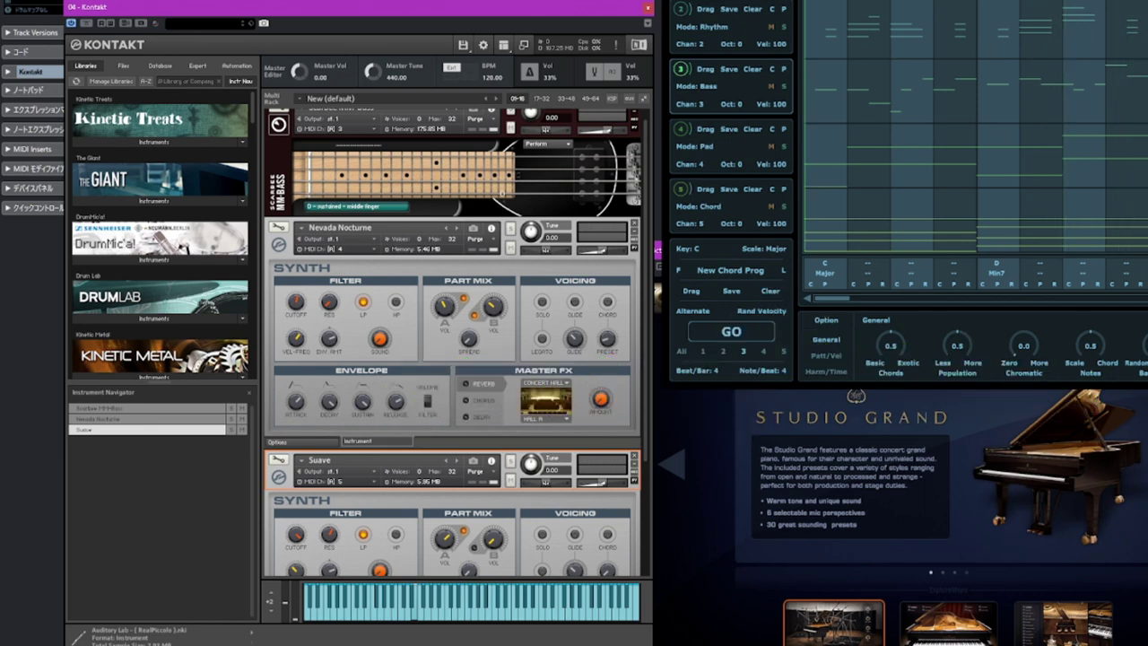
pyautogui.scroll(2, 464, 240)
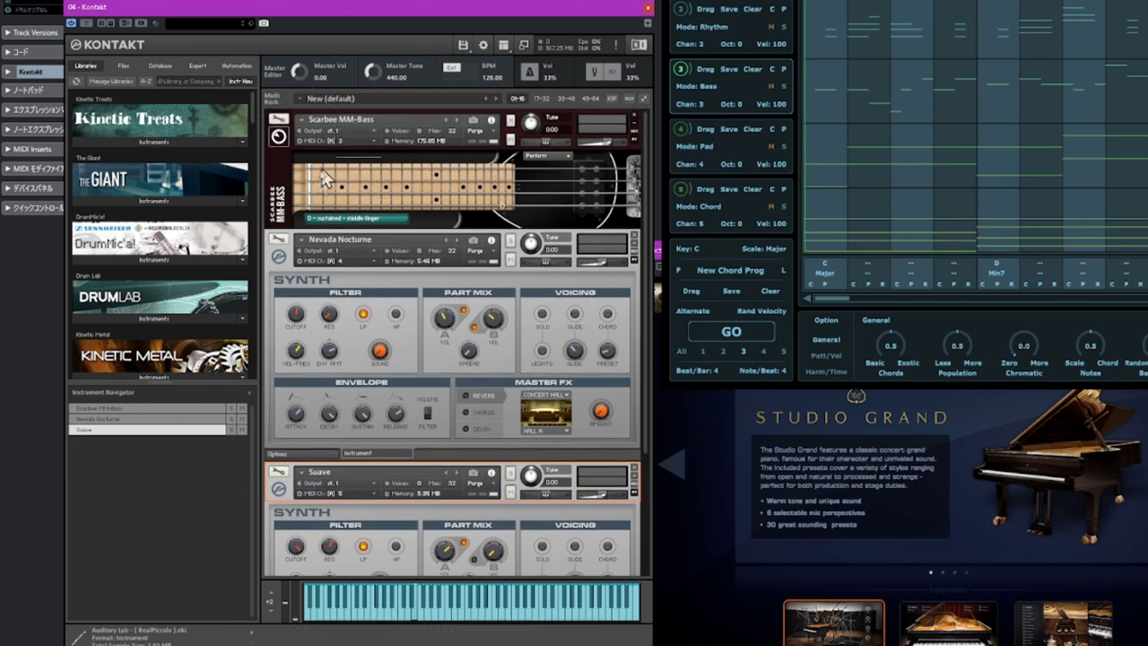
pyautogui.click(278, 121)
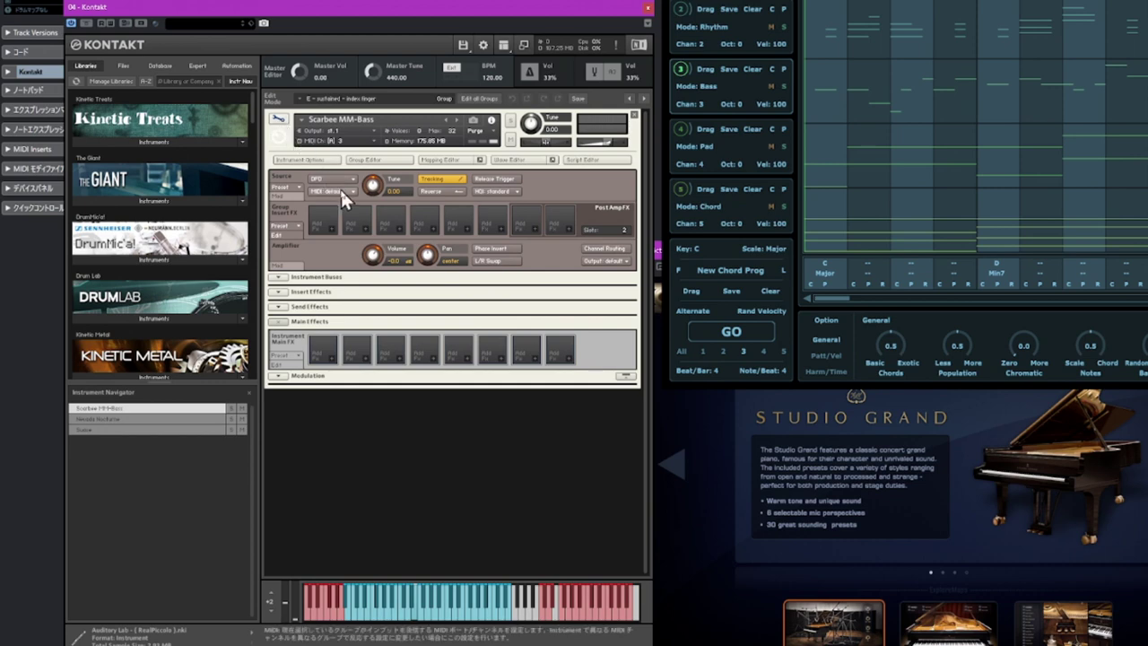
pyautogui.click(279, 121)
# - Assign Scarbee MM-Bass to MIDI channel 3 and Nevada Nocturne to channel 4, both on Port A
pyautogui.click(342, 141)
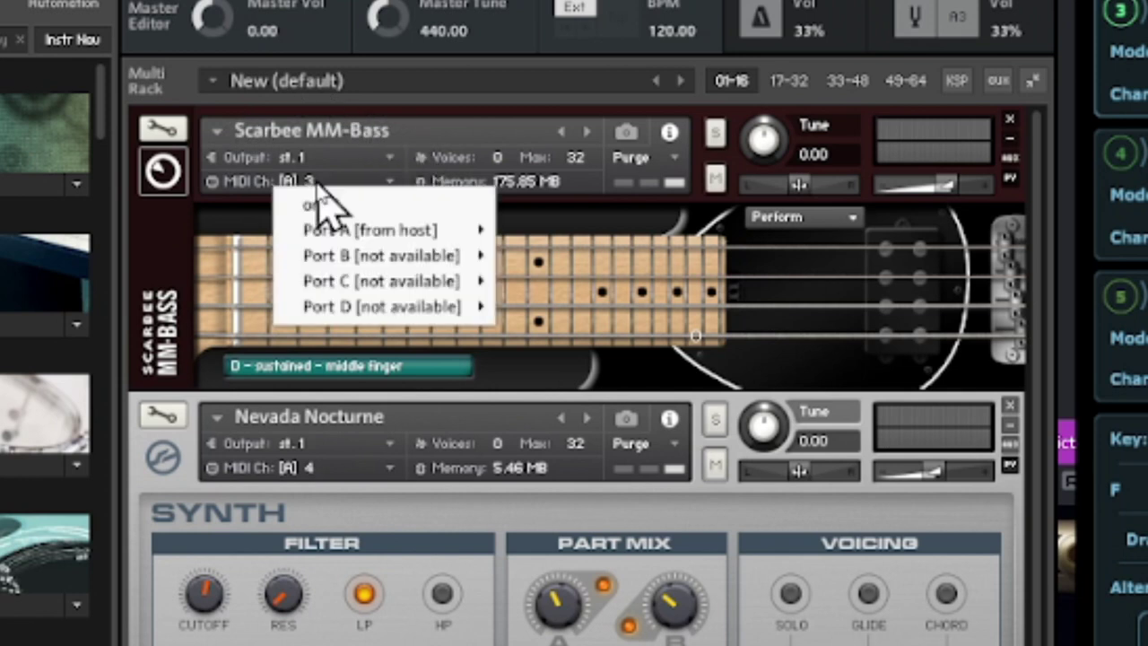
pyautogui.moveTo(334, 235)
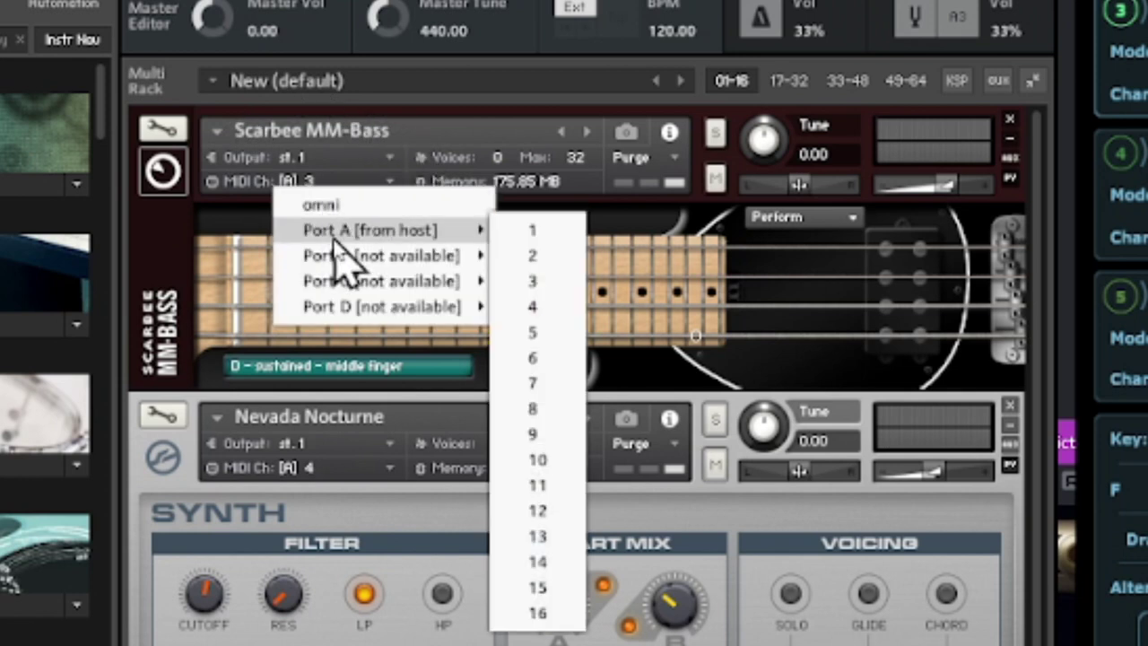
pyautogui.click(548, 283)
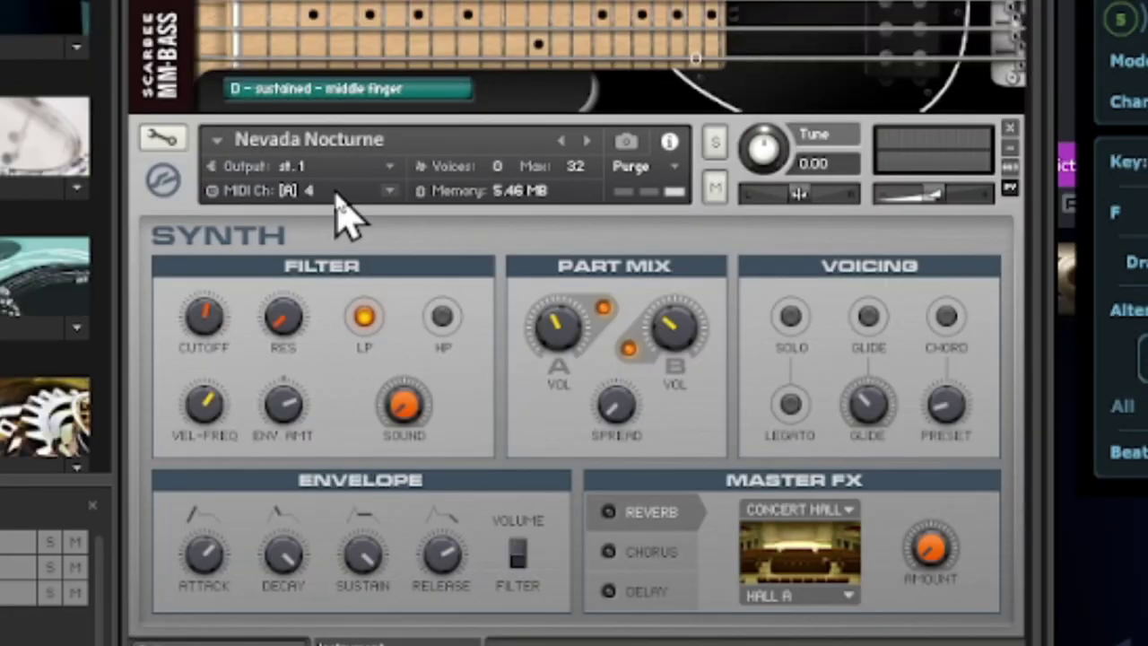
pyautogui.click(335, 193)
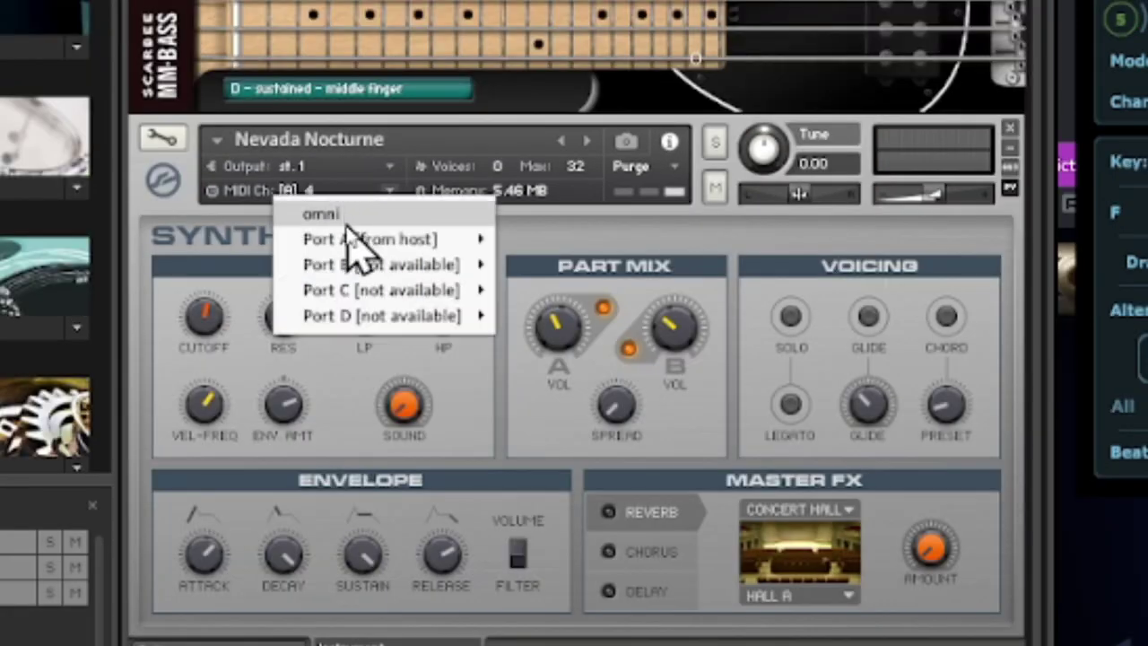
pyautogui.moveTo(348, 251)
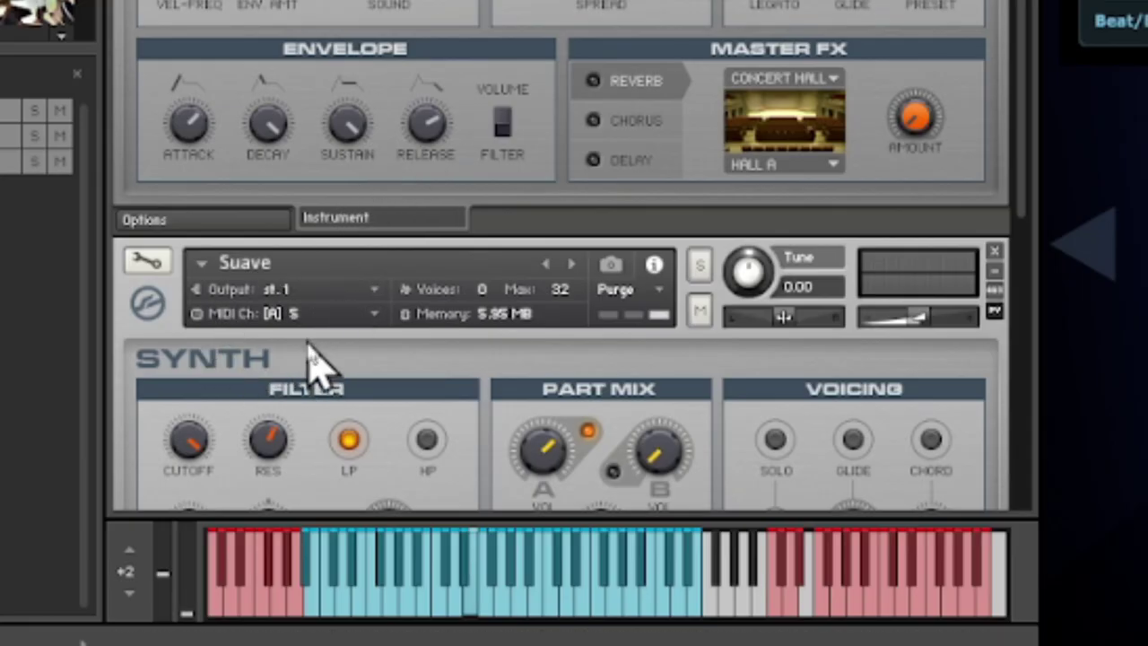
# - Assign Suave to MIDI channel 5 on Port A and briefly play the Instacomposer sequence as a test
pyautogui.click(345, 315)
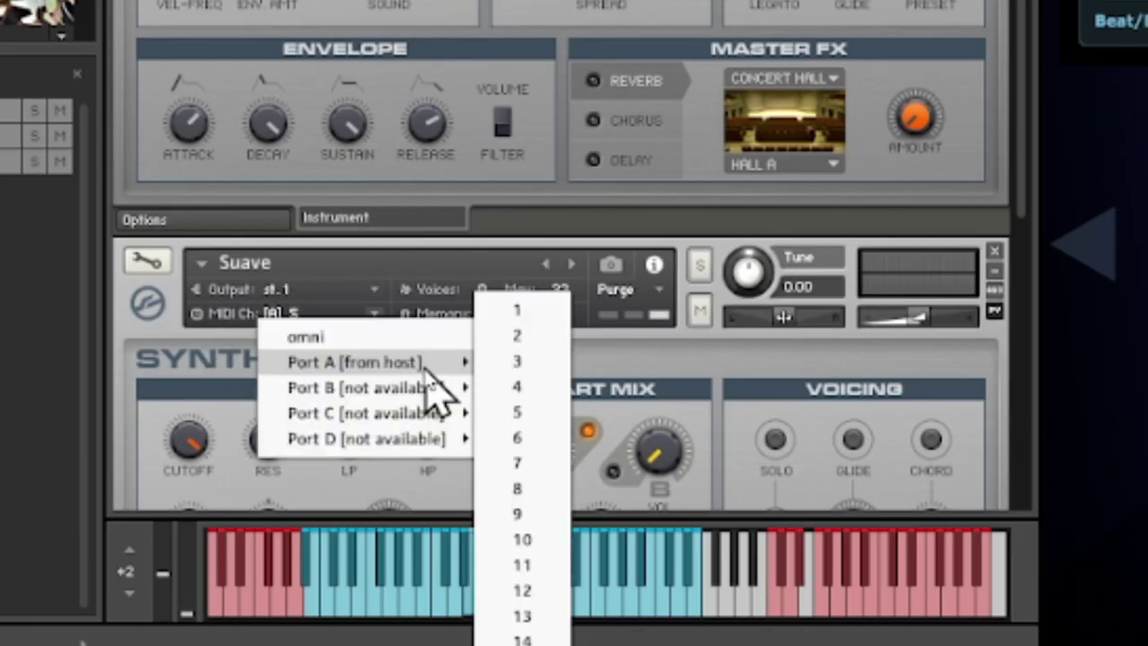
pyautogui.click(533, 416)
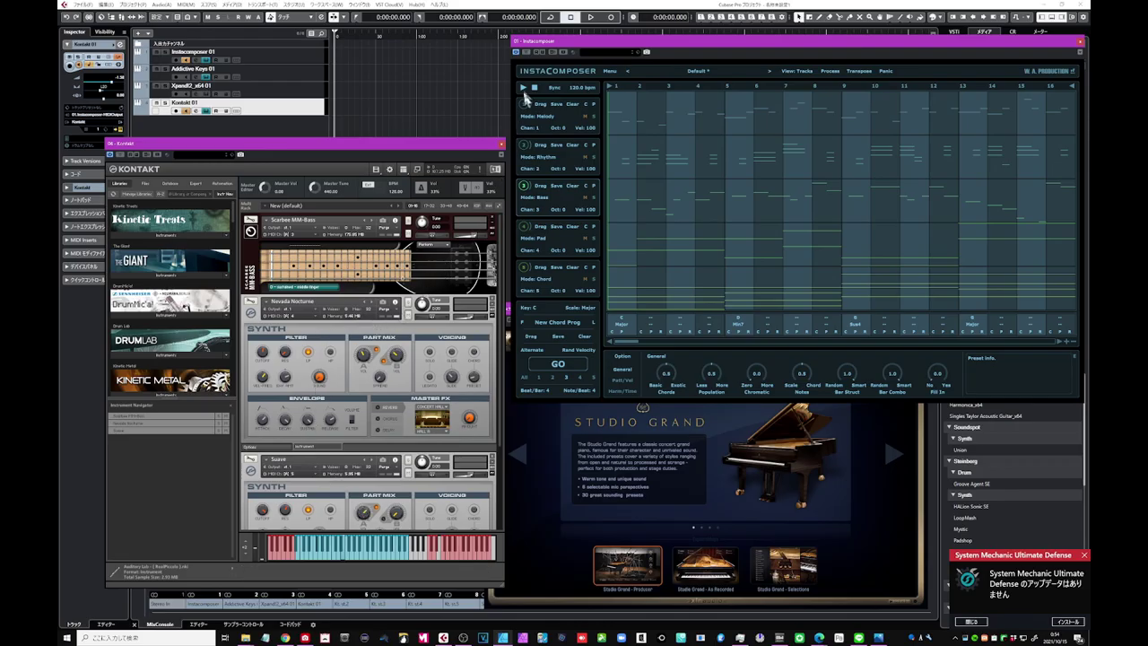
pyautogui.click(524, 88)
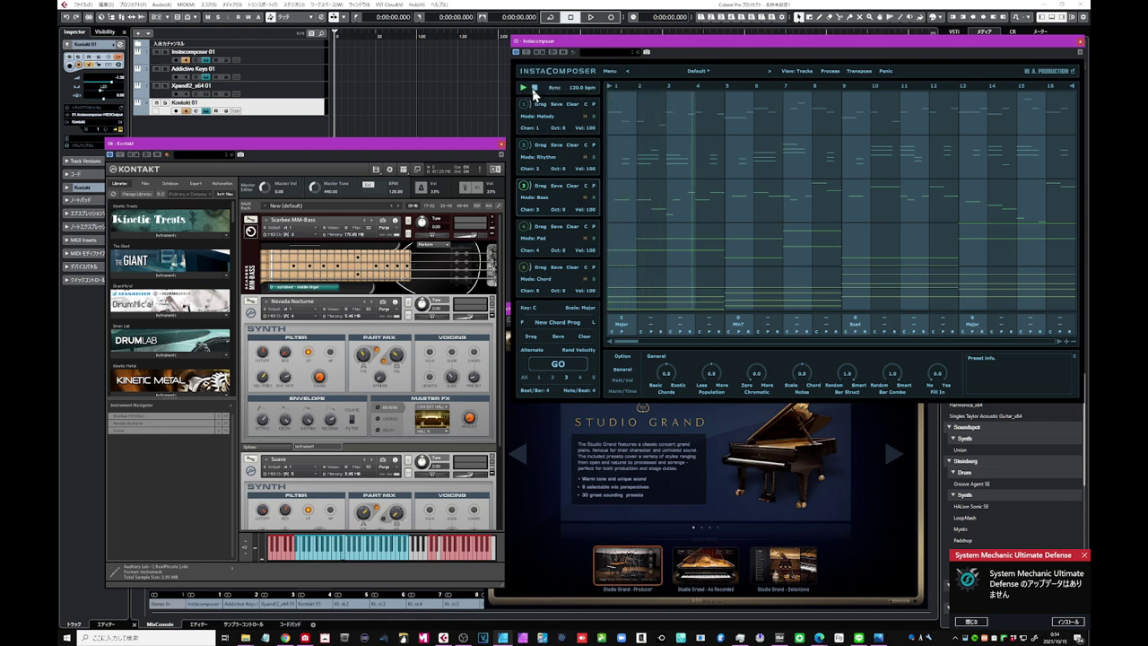
pyautogui.click(534, 91)
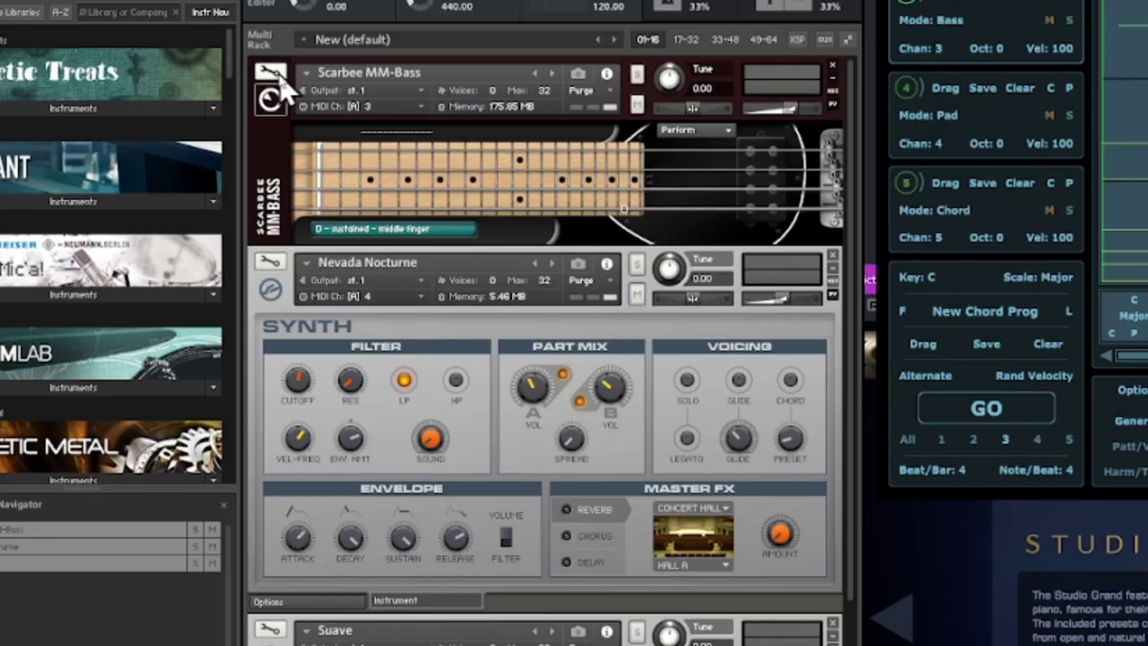
# - Set the group source MIDI assignment of Scarbee MM-Bass to omni in its instrument editor
pyautogui.click(252, 220)
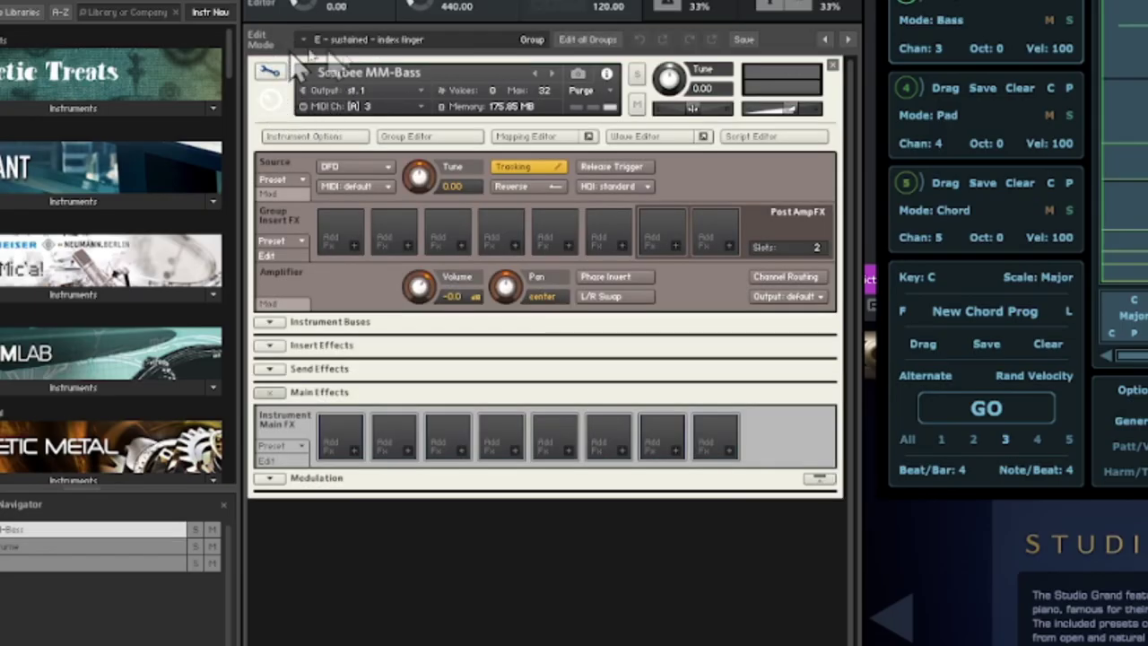
pyautogui.click(359, 186)
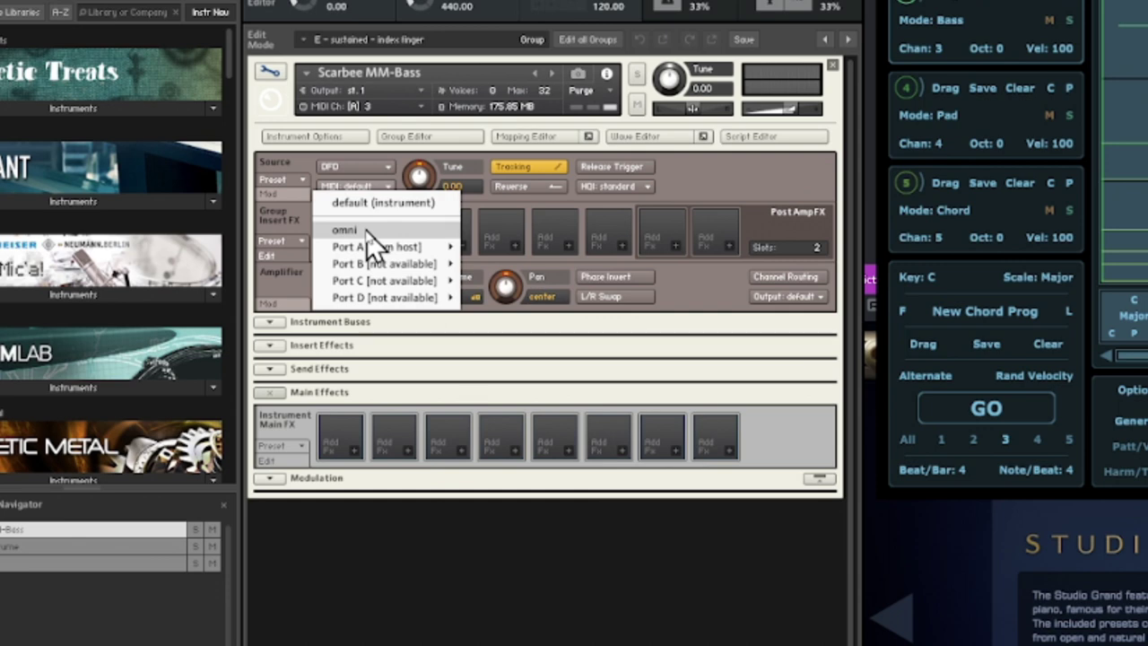
pyautogui.moveTo(367, 244)
pyautogui.click(369, 231)
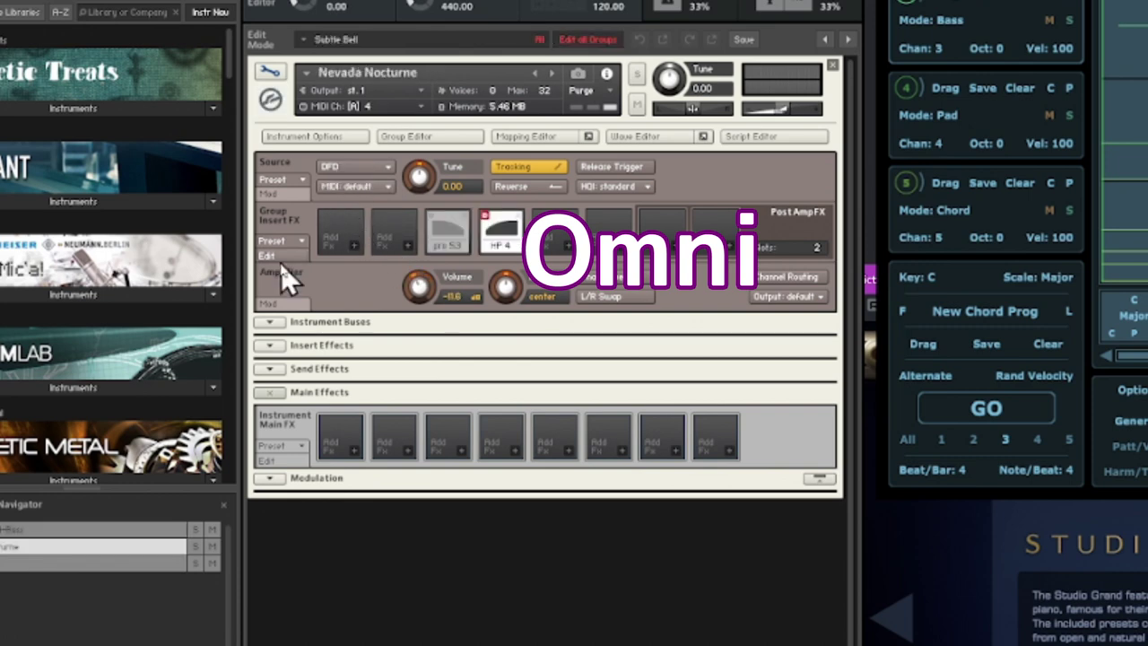
# - Set the group source MIDI assignment of Nevada Nocturne to omni and return to the rack
pyautogui.click(365, 187)
pyautogui.click(369, 229)
pyautogui.click(274, 75)
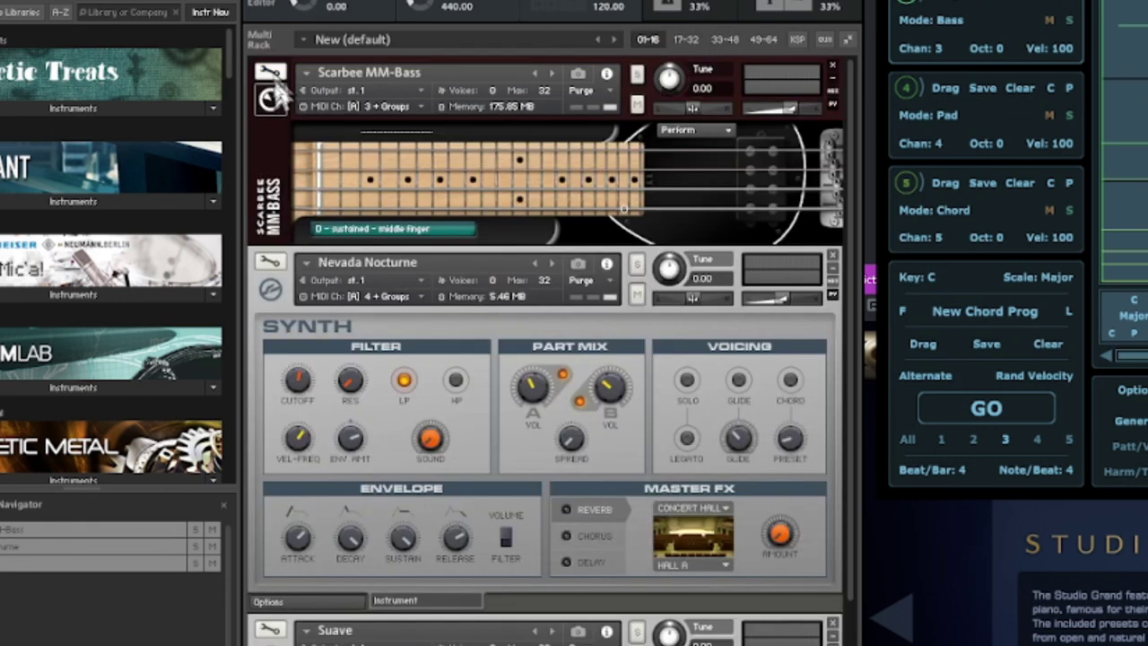
# - Set the group source MIDI assignment of Suave to omni in its instrument editor
pyautogui.click(270, 632)
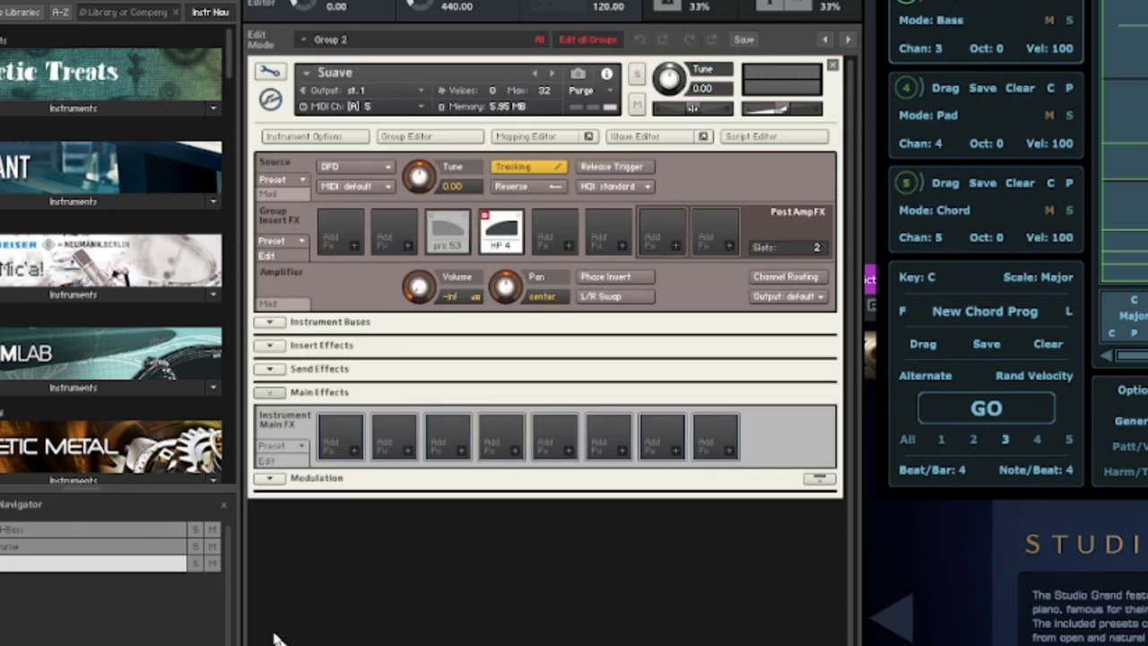
pyautogui.click(354, 187)
pyautogui.click(350, 228)
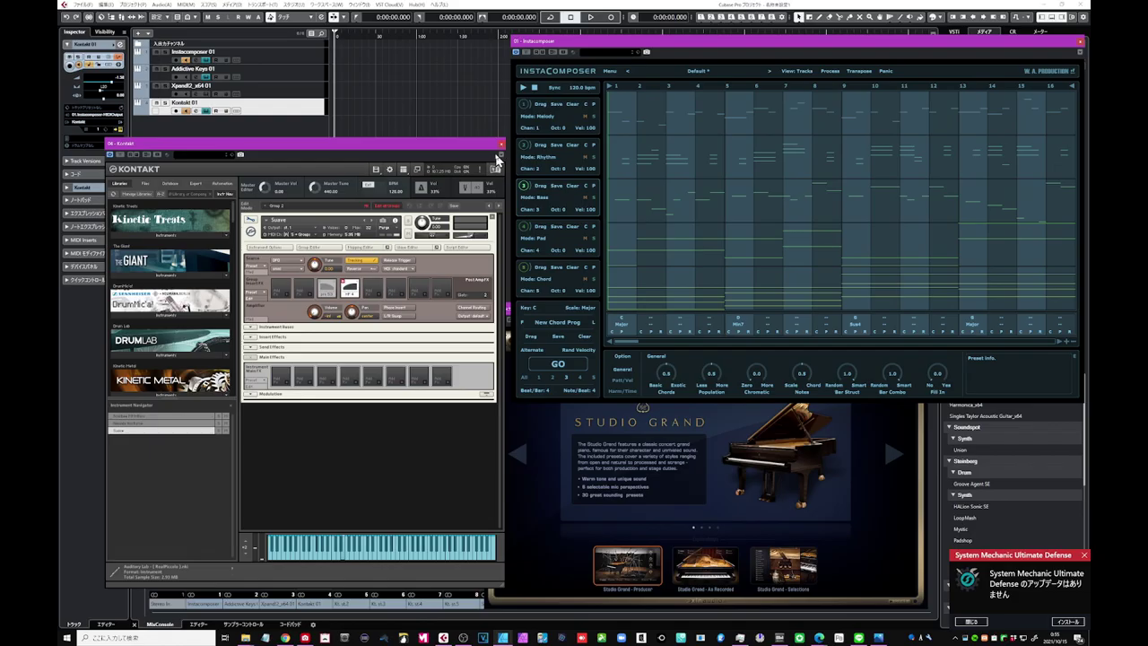
# - Play the Instacomposer sequence through the assigned instruments, stop it and close the Instacomposer window
pyautogui.click(523, 87)
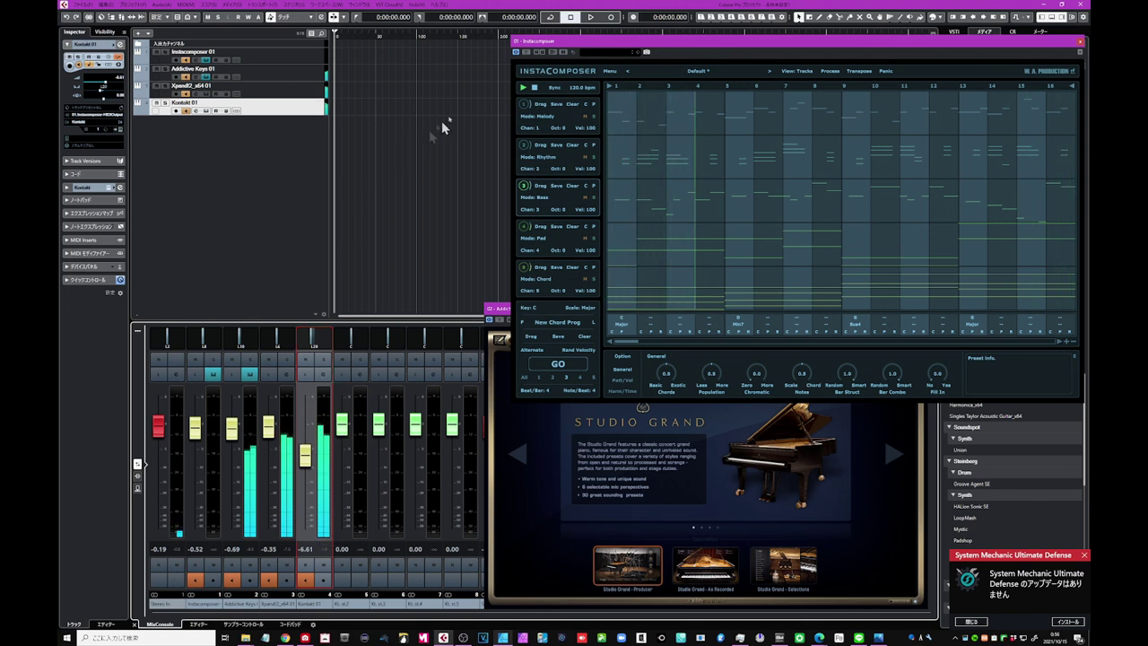
pyautogui.click(535, 88)
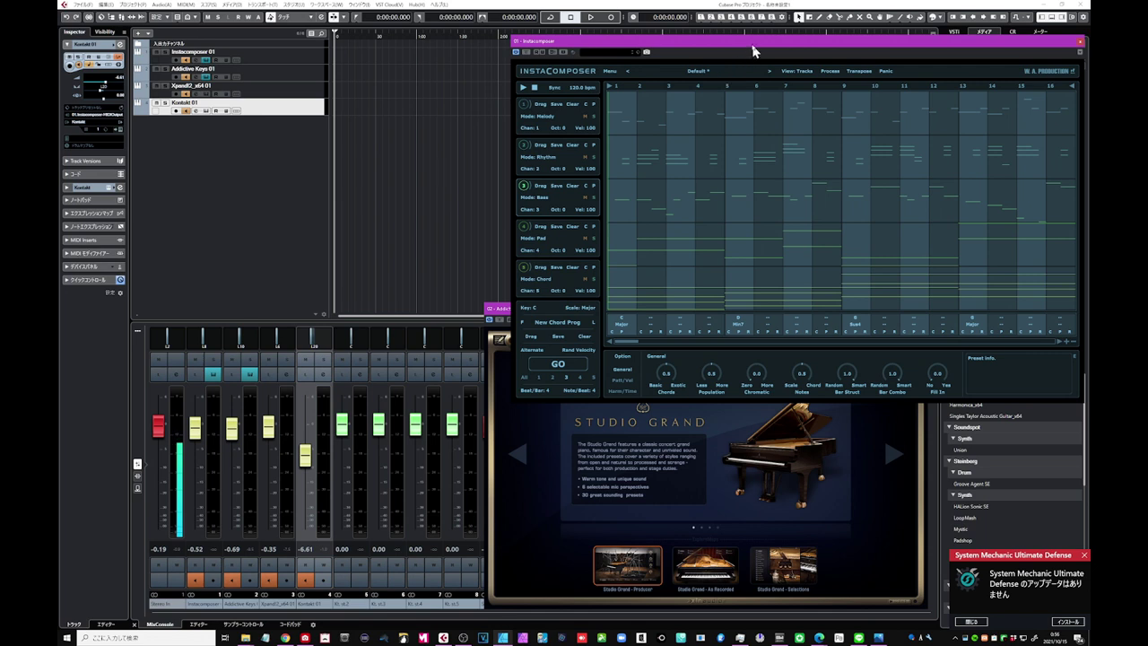
pyautogui.click(1082, 43)
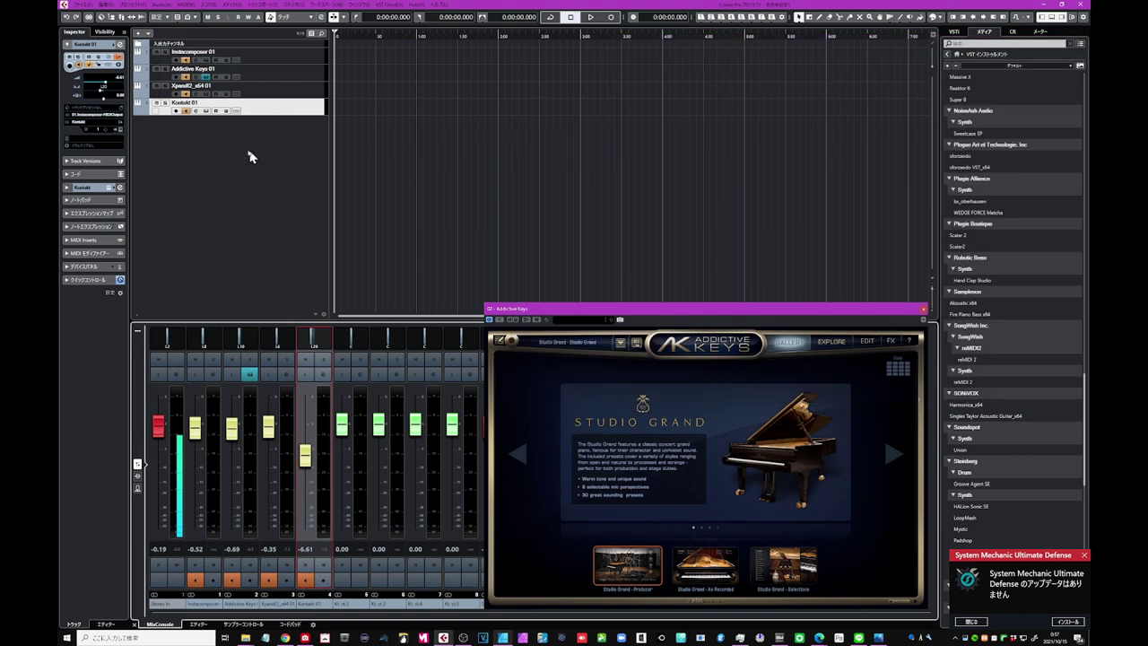
# - Add an instrument track with the ujam drum plug-in VD-SOLID and move its window clear of the track list
pyautogui.doubleClick(249, 157)
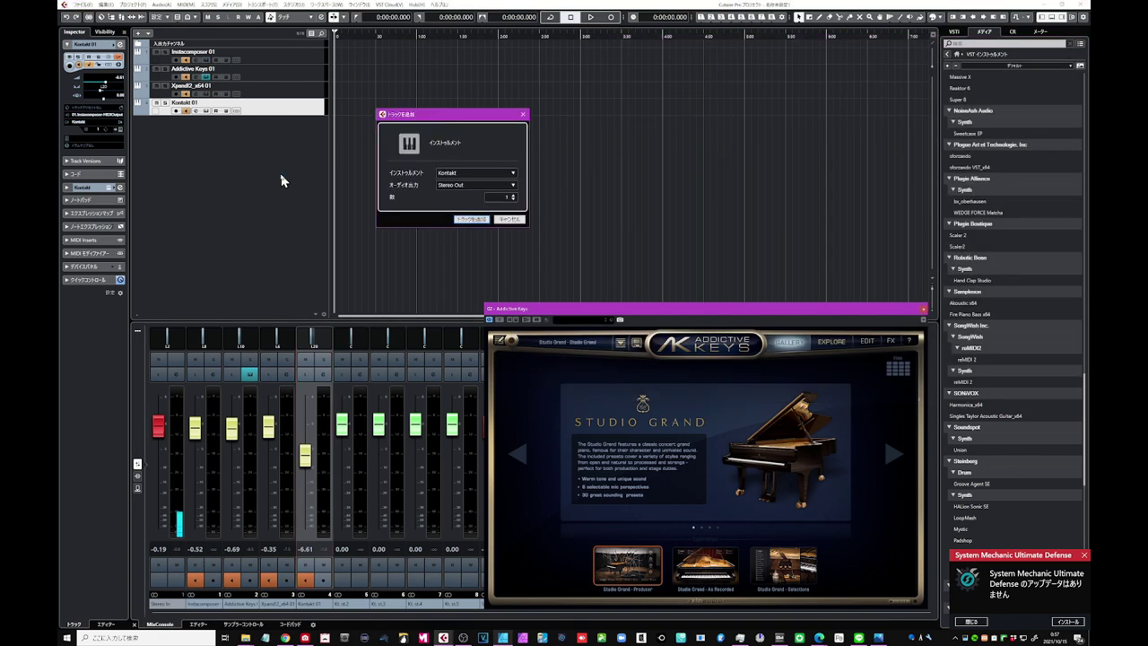
pyautogui.click(489, 172)
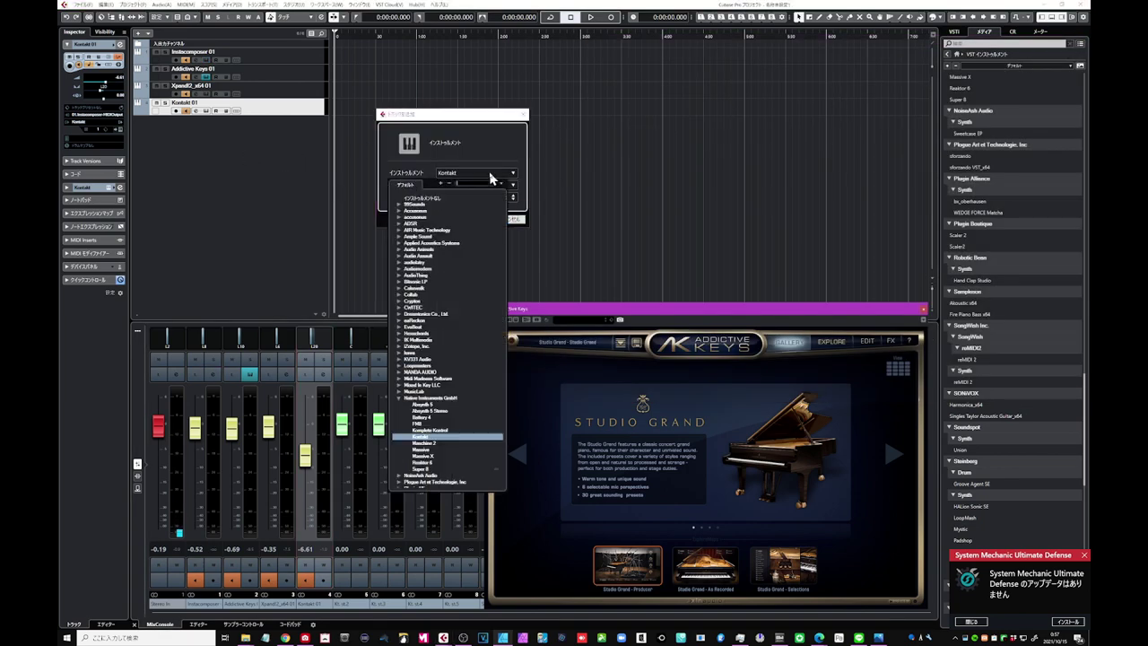
pyautogui.scroll(-5, 408, 434)
pyautogui.click(397, 418)
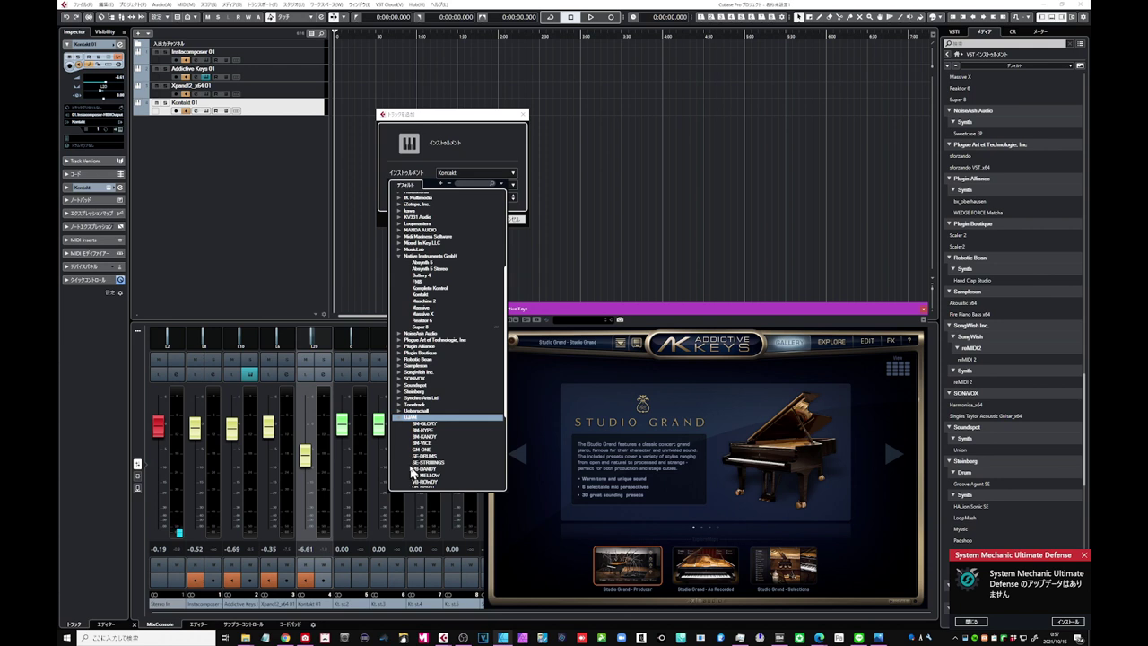
pyautogui.scroll(-4, 412, 472)
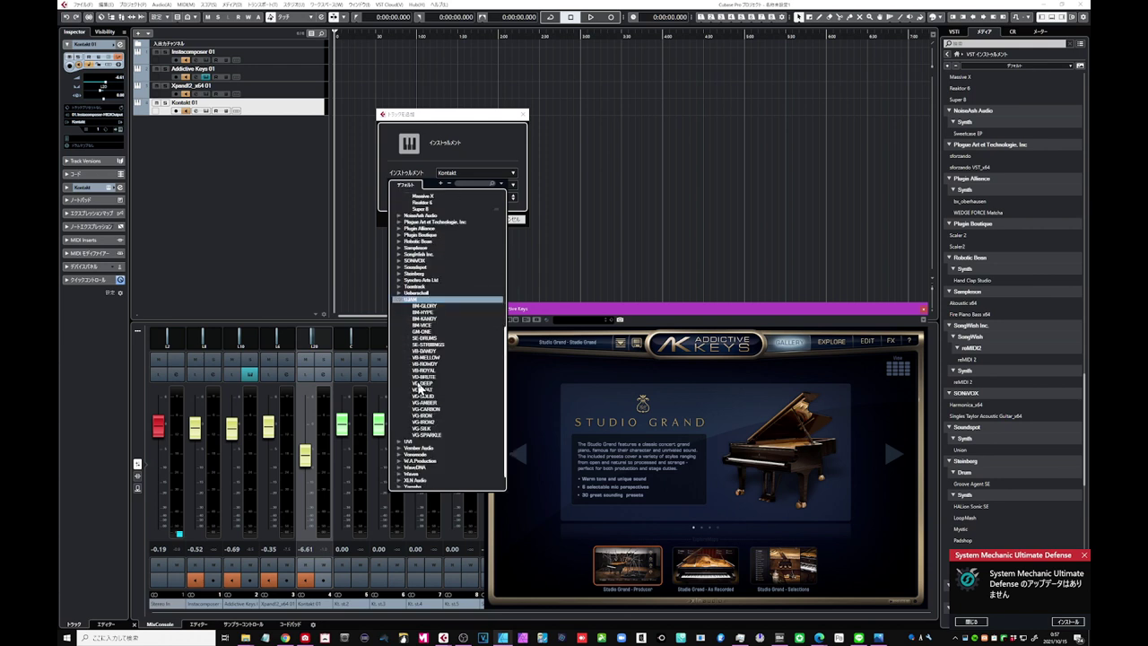
pyautogui.doubleClick(424, 390)
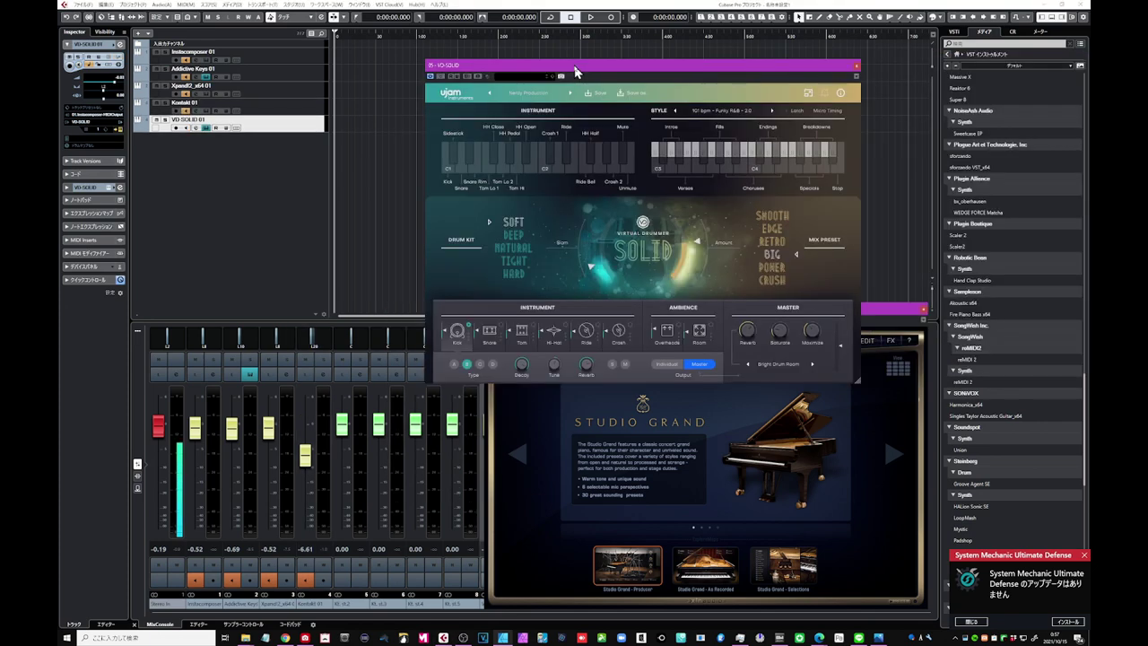
pyautogui.moveTo(577, 68); pyautogui.dragTo(595, 135)
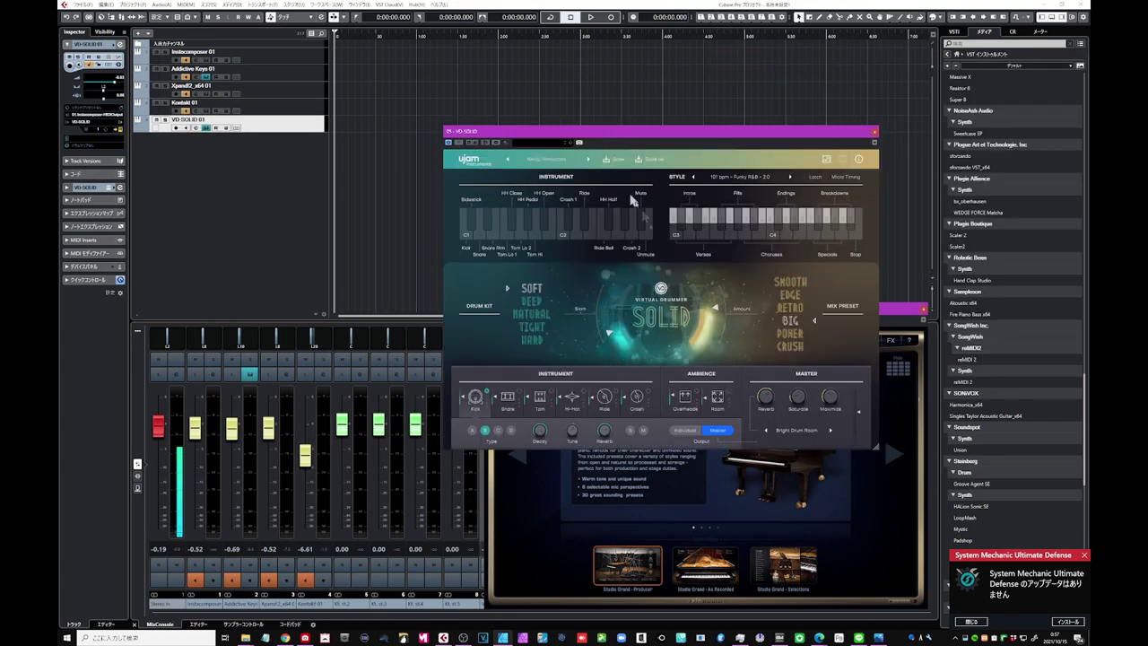
# - Audition a verse pattern in VD-SOLID and place the drum MIDI part on the VD-SOLID 01 track from the project start to bar 8
pyautogui.click(707, 236)
pyautogui.moveTo(391, 142); pyautogui.dragTo(337, 123)
pyautogui.moveTo(334, 125); pyautogui.dragTo(335, 127)
pyautogui.press('space')
pyautogui.scroll(2, 358, 72)
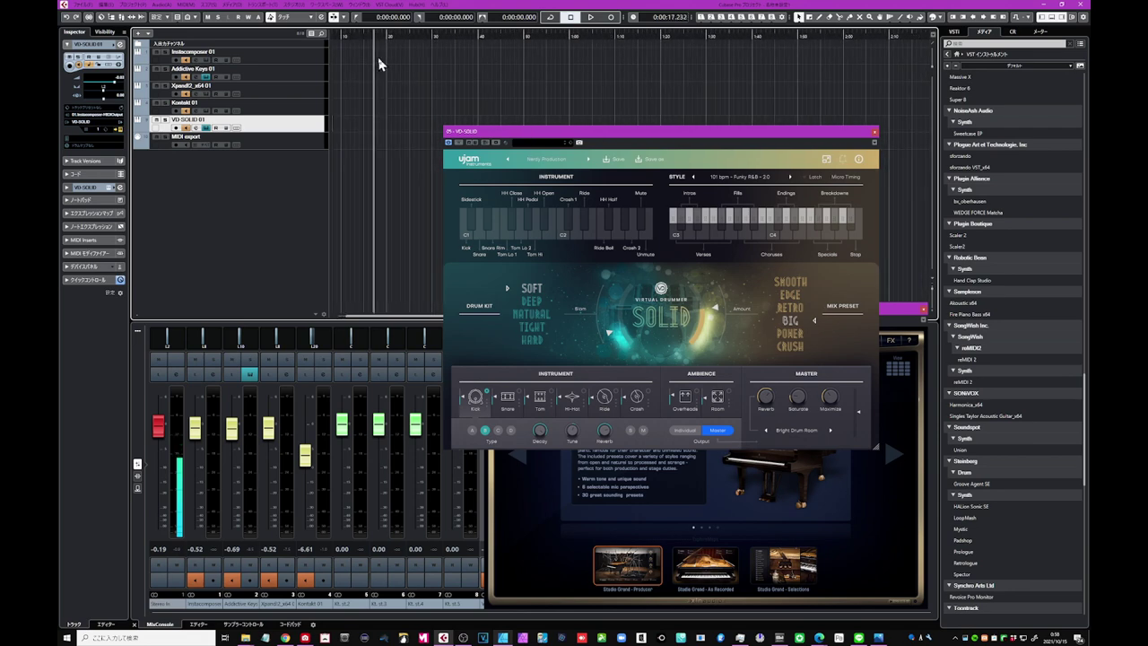
pyautogui.scroll(1, 392, 81)
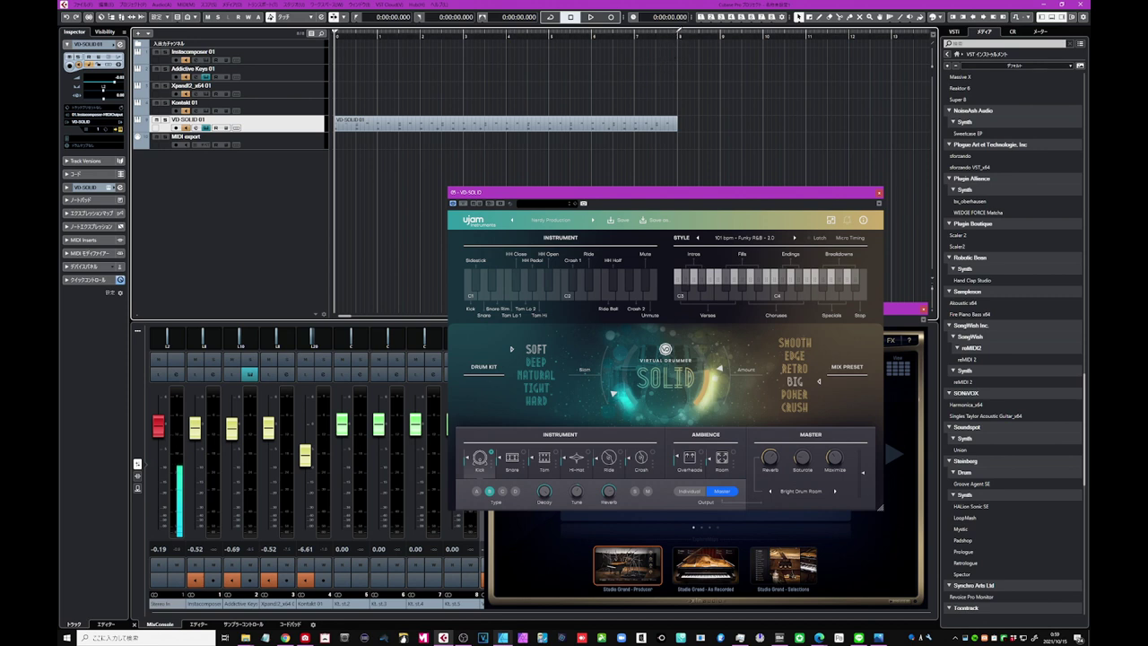
# - Set the locators to span the drum part from 0 to 8 and turn on cycle playback
pyautogui.click(664, 32)
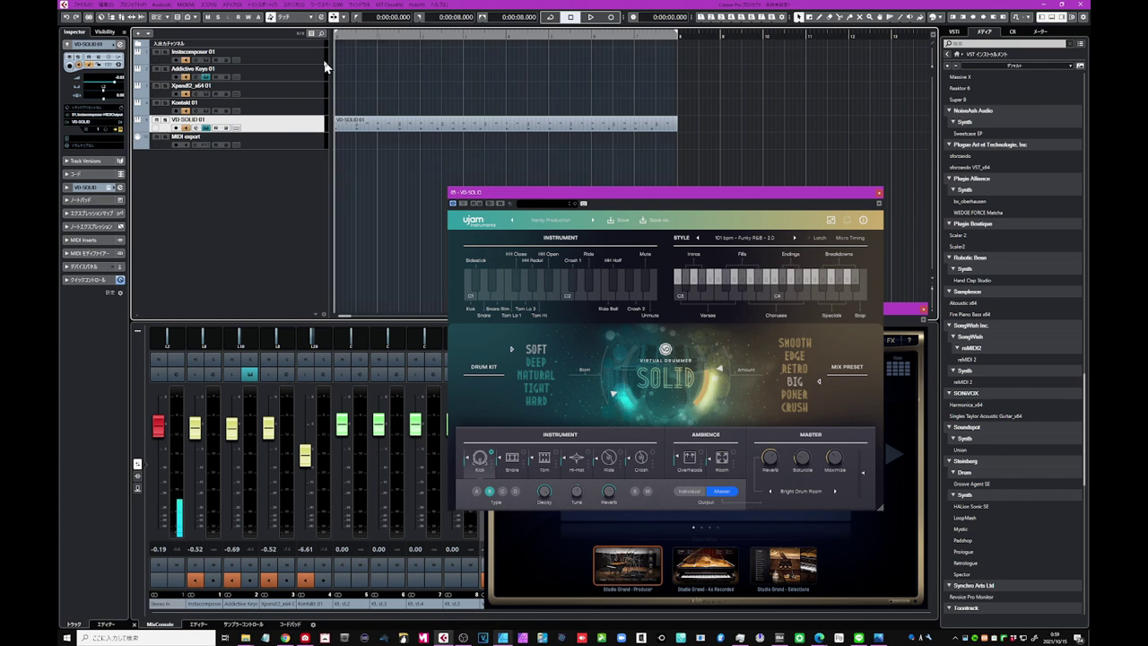
pyautogui.press('KP_Divide')
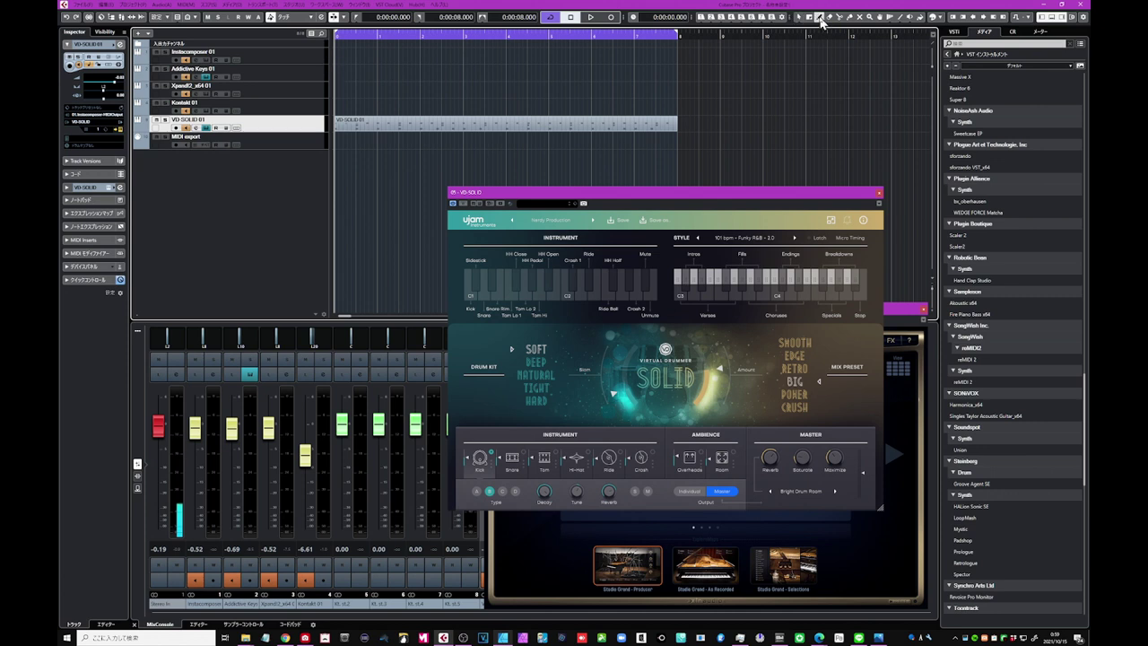
# - Draw an empty one-bar MIDI part at the start of the Instacomposer 01 track and open it in the key editor
pyautogui.press('h')
pyautogui.press('h')
pyautogui.press('h')
pyautogui.click(362, 36)
pyautogui.click(368, 38)
pyautogui.press('Right')
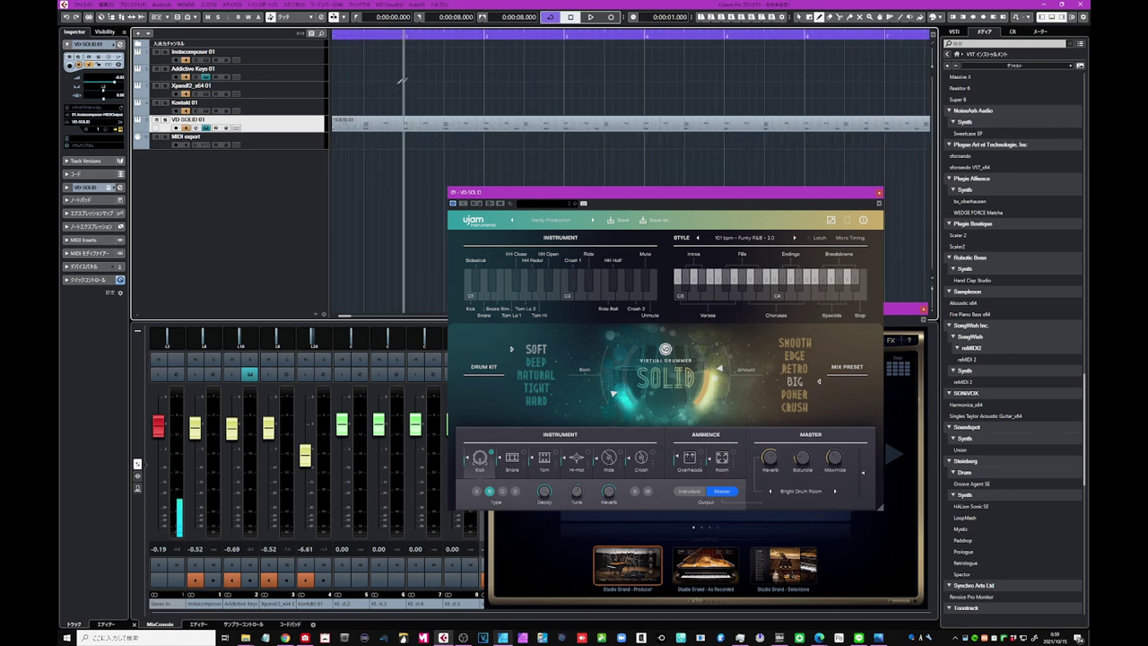
pyautogui.press('Home')
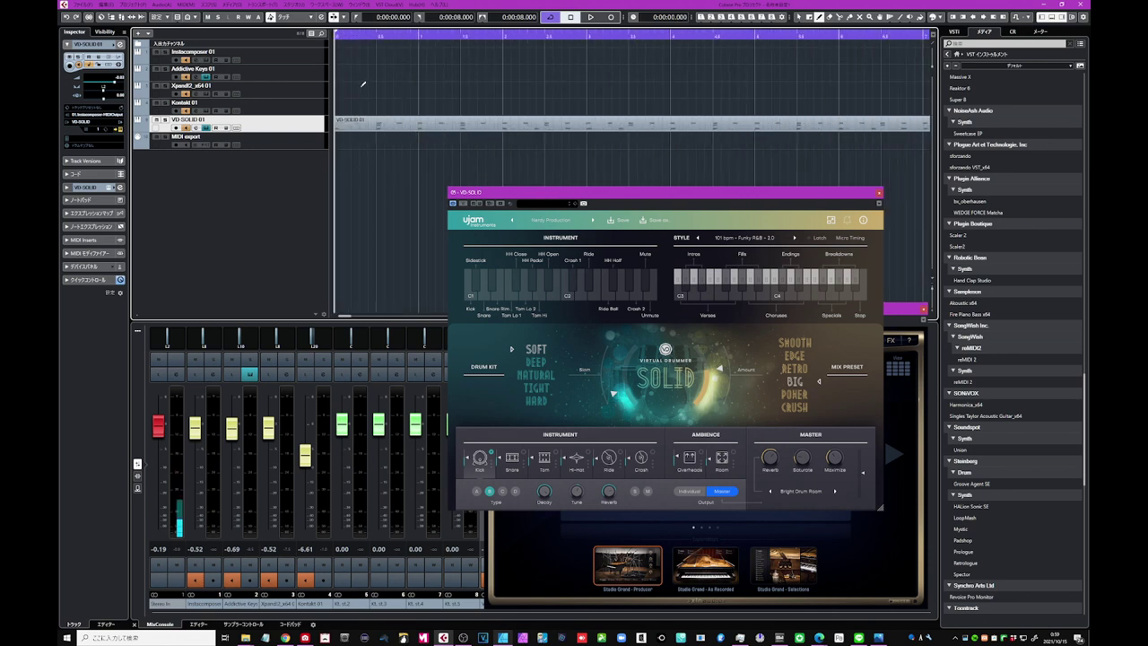
pyautogui.click(340, 54)
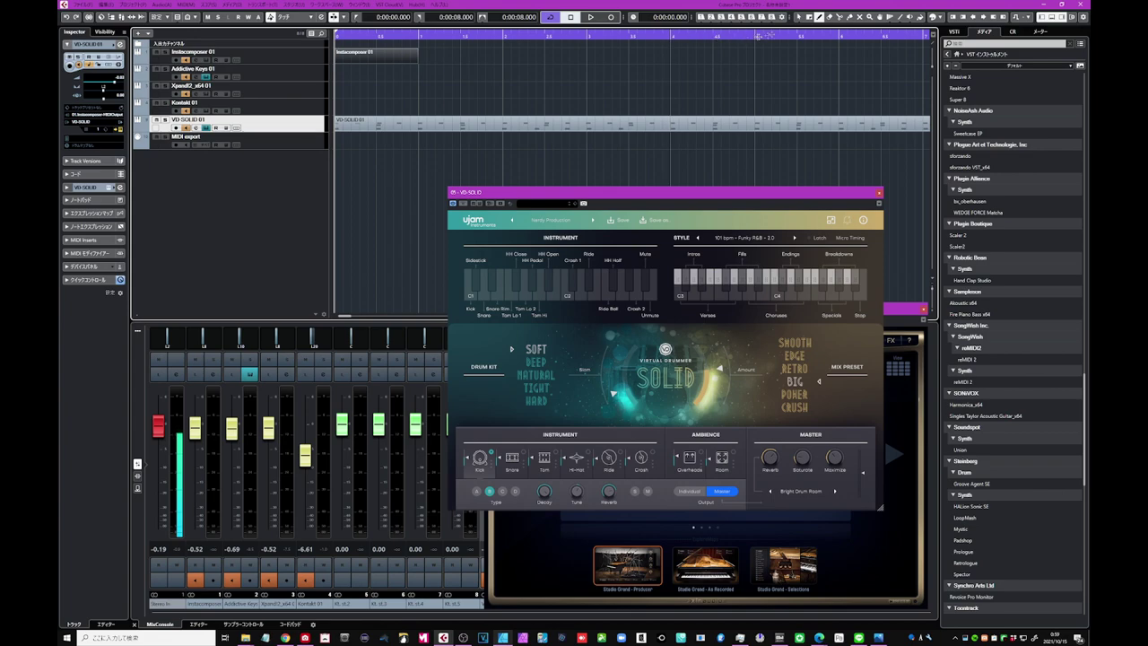
pyautogui.doubleClick(399, 64)
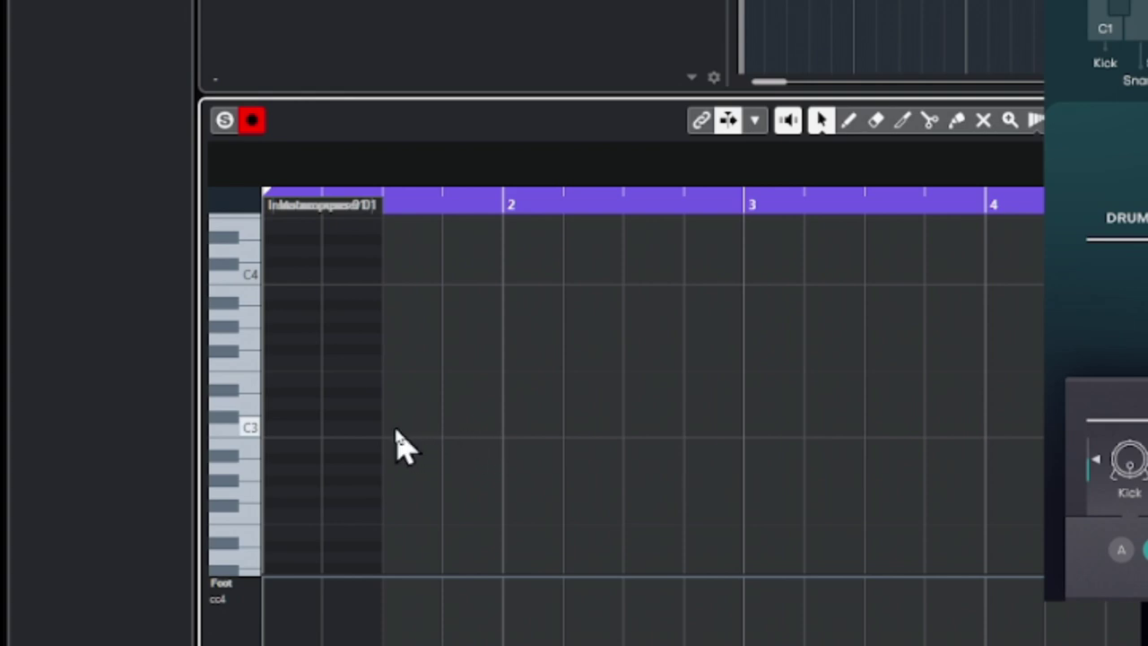
# - Draw a note between C3 and C4 across the full length of the Instacomposer part and increase that track's height
pyautogui.click(848, 122)
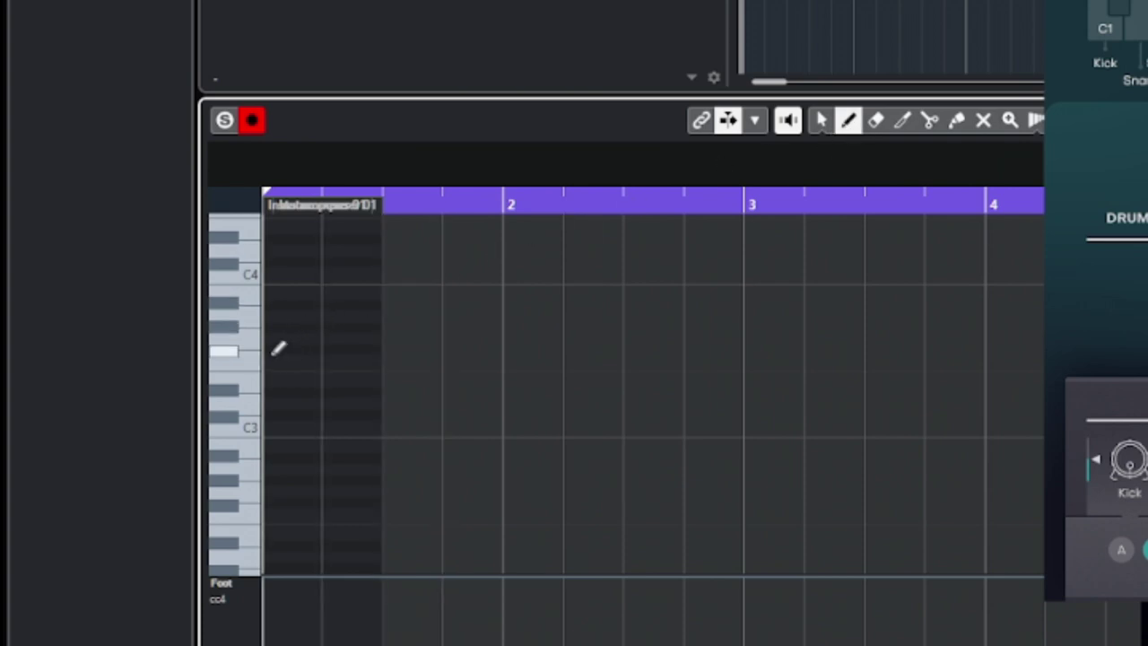
pyautogui.moveTo(273, 348); pyautogui.dragTo(380, 348)
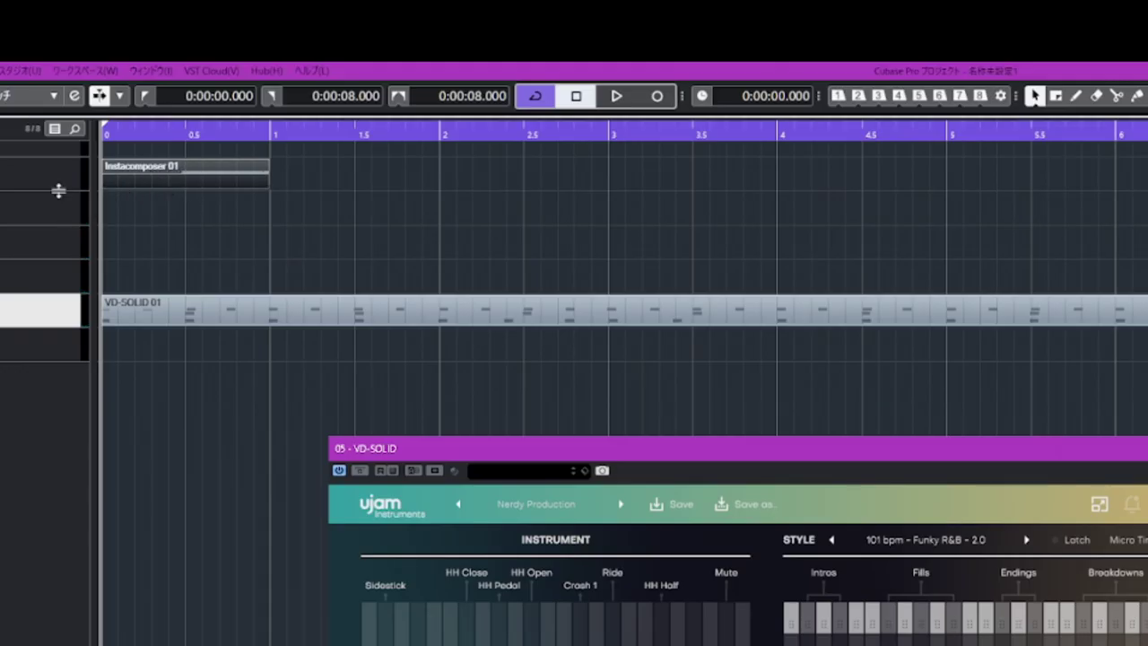
pyautogui.moveTo(58, 190); pyautogui.dragTo(58, 220)
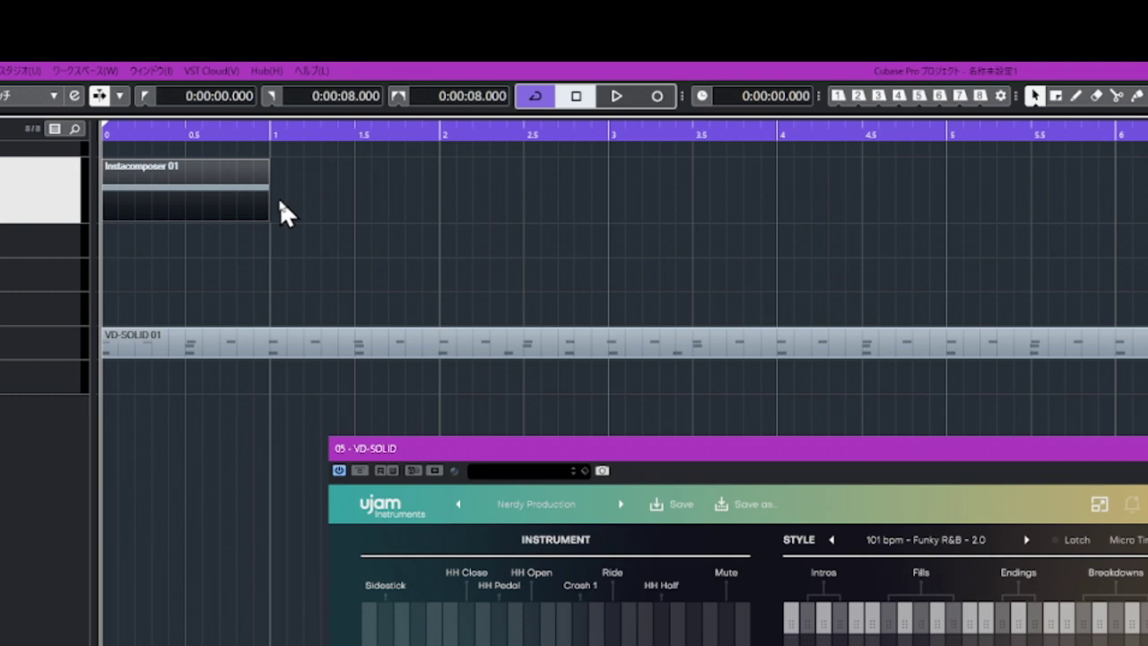
# - Duplicate the Instacomposer 01 part seven times end to end so the copies fill the track up to position 8
pyautogui.moveTo(306, 132)
pyautogui.mouseDown()
pyautogui.moveTo(313, 111)
pyautogui.moveTo(309, 136)
pyautogui.mouseUp()
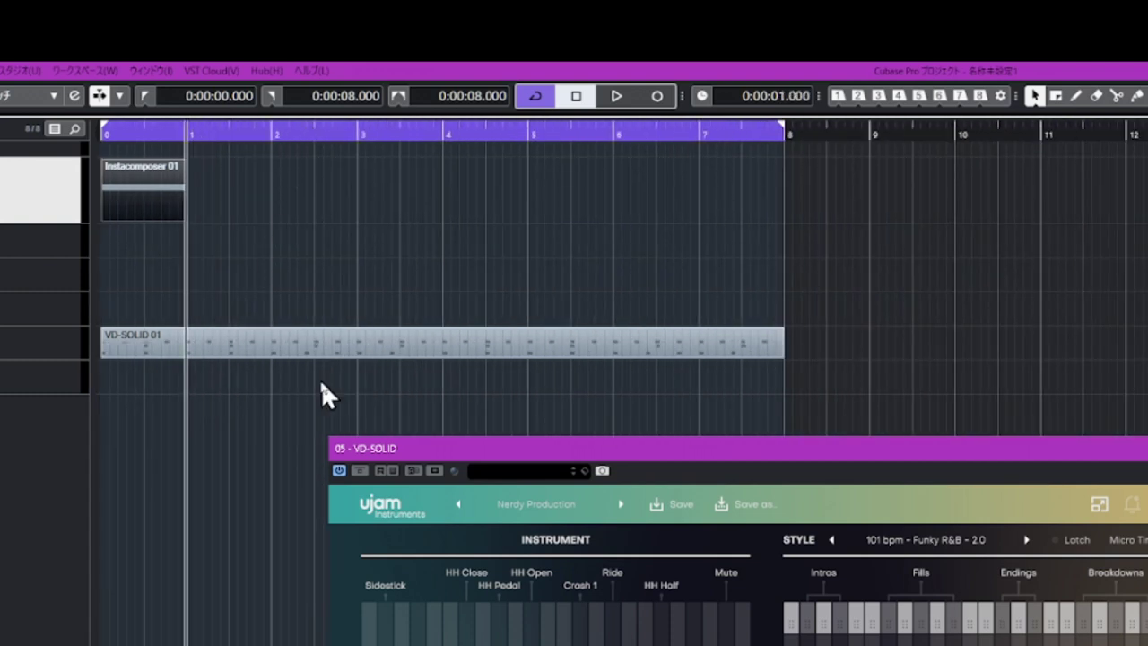
pyautogui.hotkey('ctrl', 'd')
pyautogui.hotkey('ctrl', 'd')
pyautogui.hotkey('ctrl', 'd')
pyautogui.hotkey('ctrl', 'd')
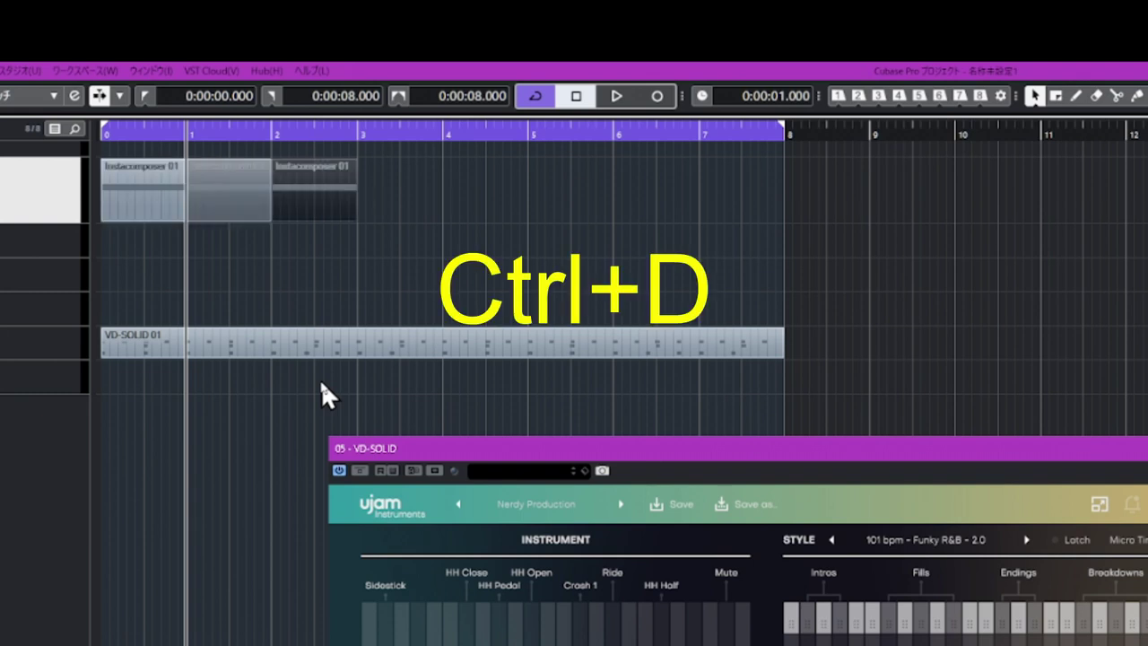
pyautogui.hotkey('ctrl', 'd')
pyautogui.hotkey('ctrl', 'd')
pyautogui.hotkey('ctrl', 'd')
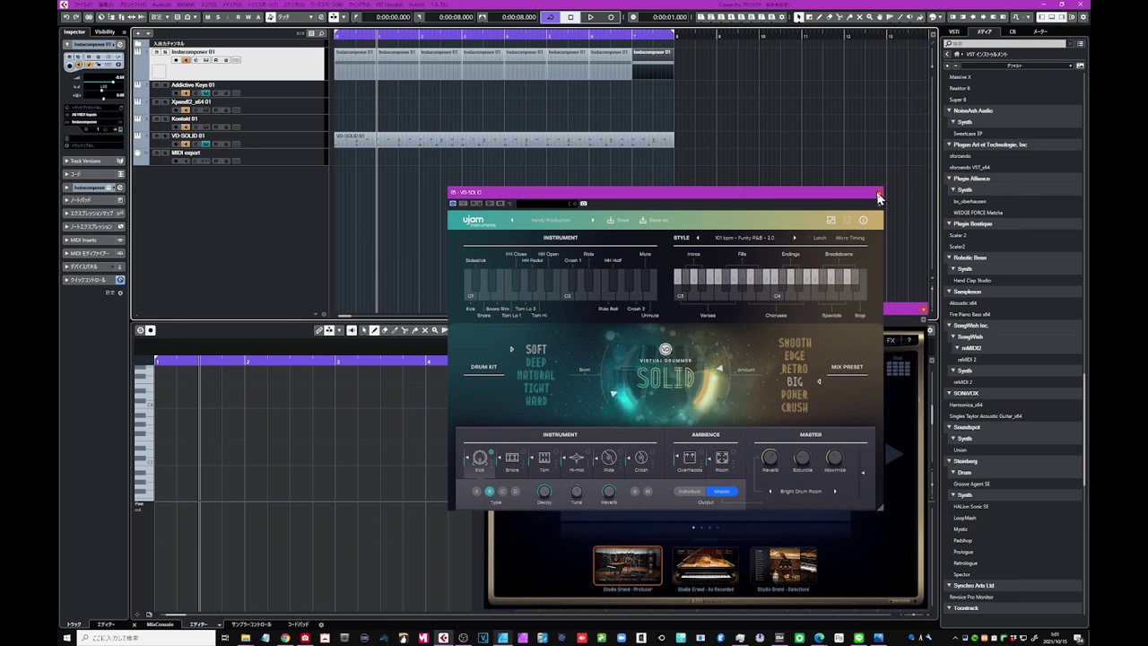
# - Close the VD-SOLID window and start cycle playback from the project start with the Instacomposer window in view
pyautogui.click(878, 194)
pyautogui.click(344, 42)
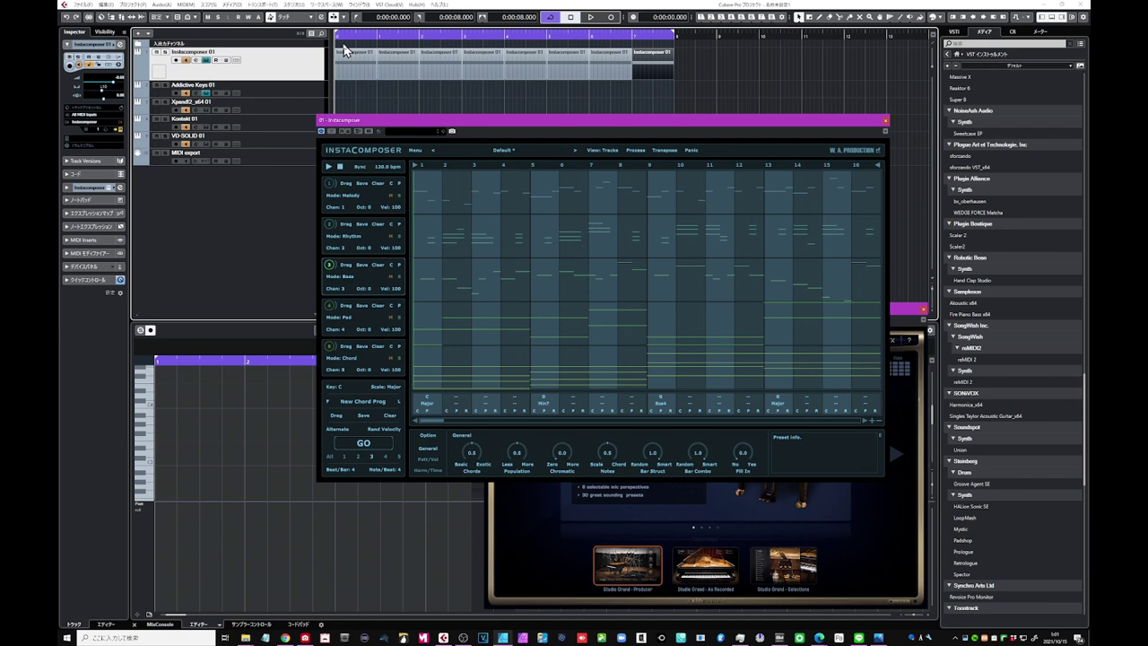
pyautogui.click(589, 17)
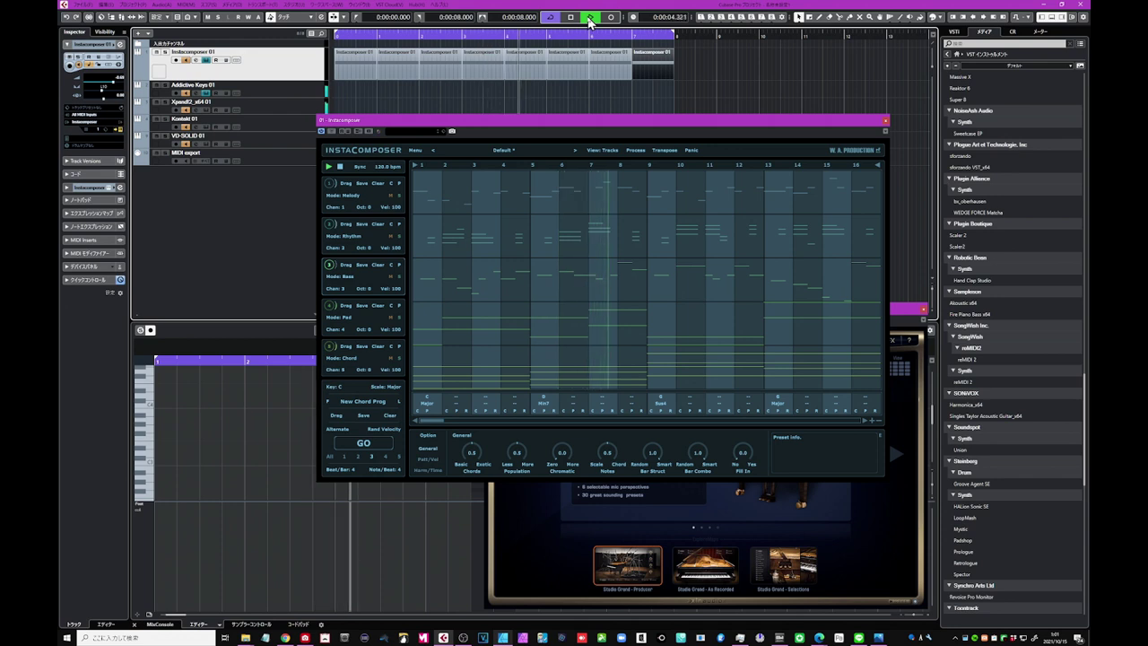
# - Generate new output for all Instacomposer tracks repeatedly while the cycle plays
pyautogui.click(363, 448)
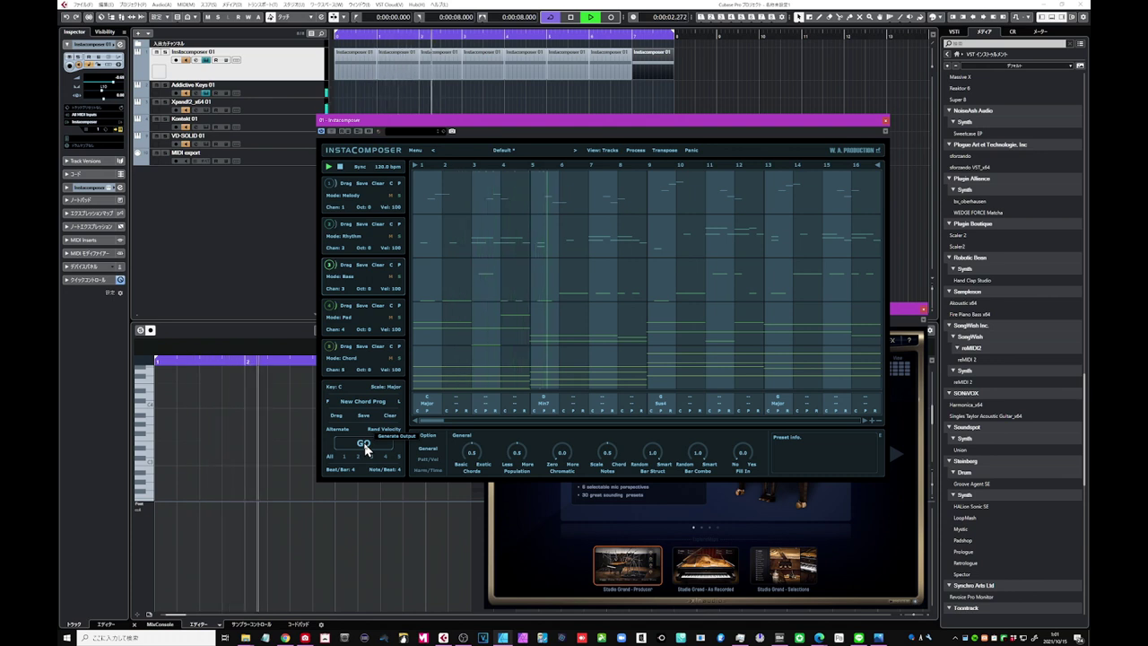
pyautogui.click(364, 443)
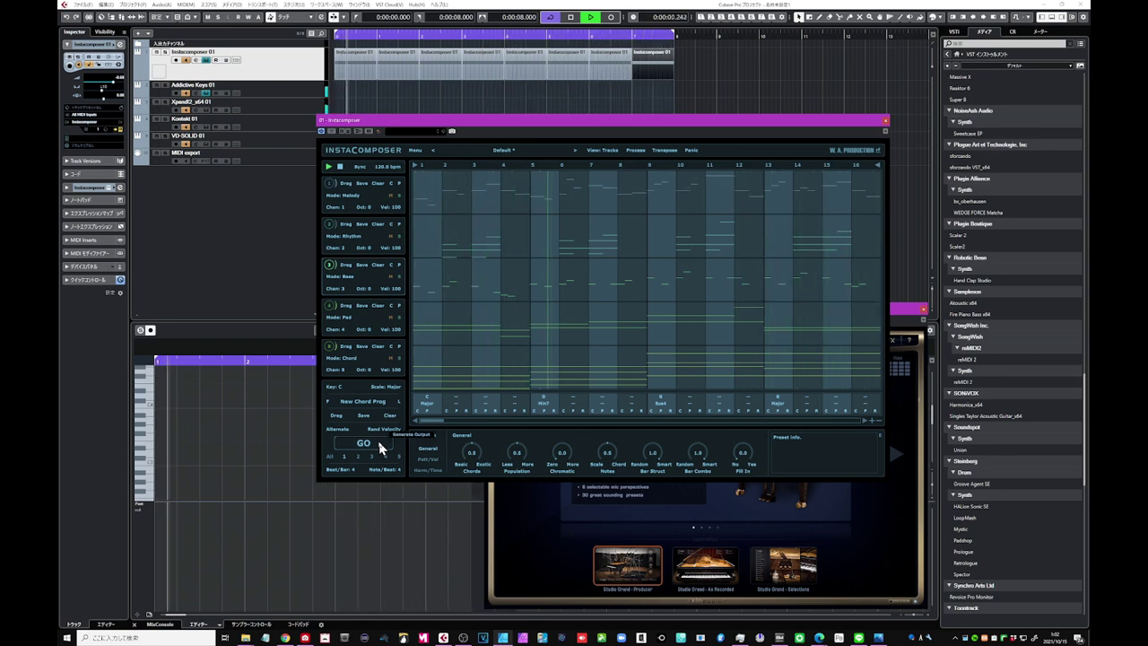
# - Bring the Addictive Keys window forward, show its edit page and adjust the piano's master level
pyautogui.click(892, 504)
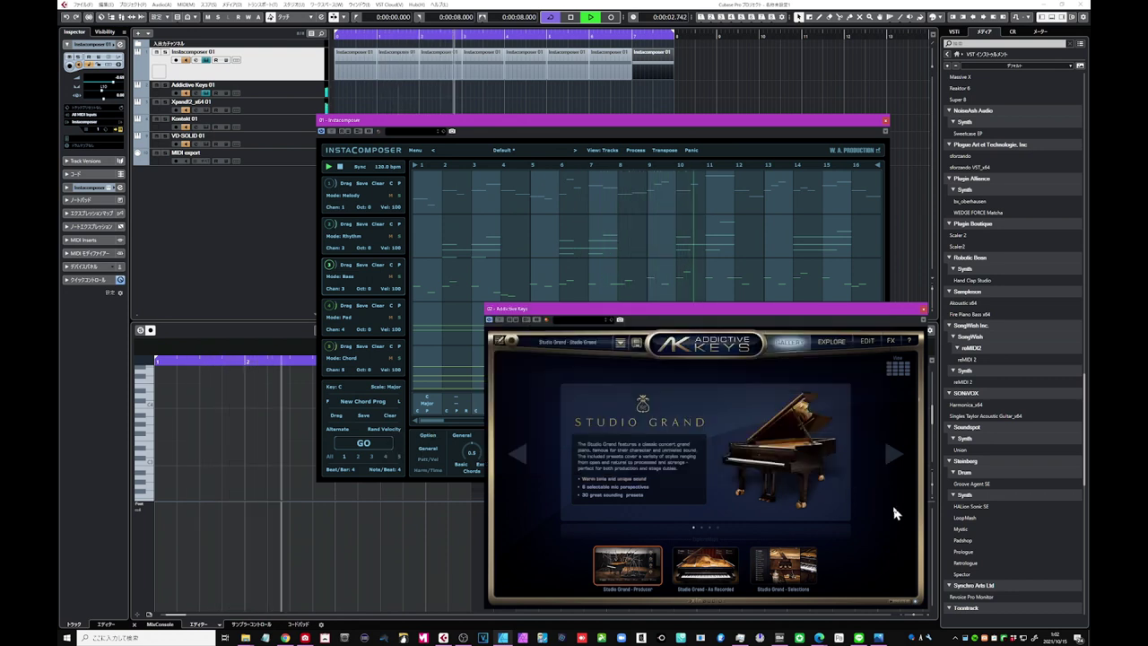
pyautogui.click(867, 341)
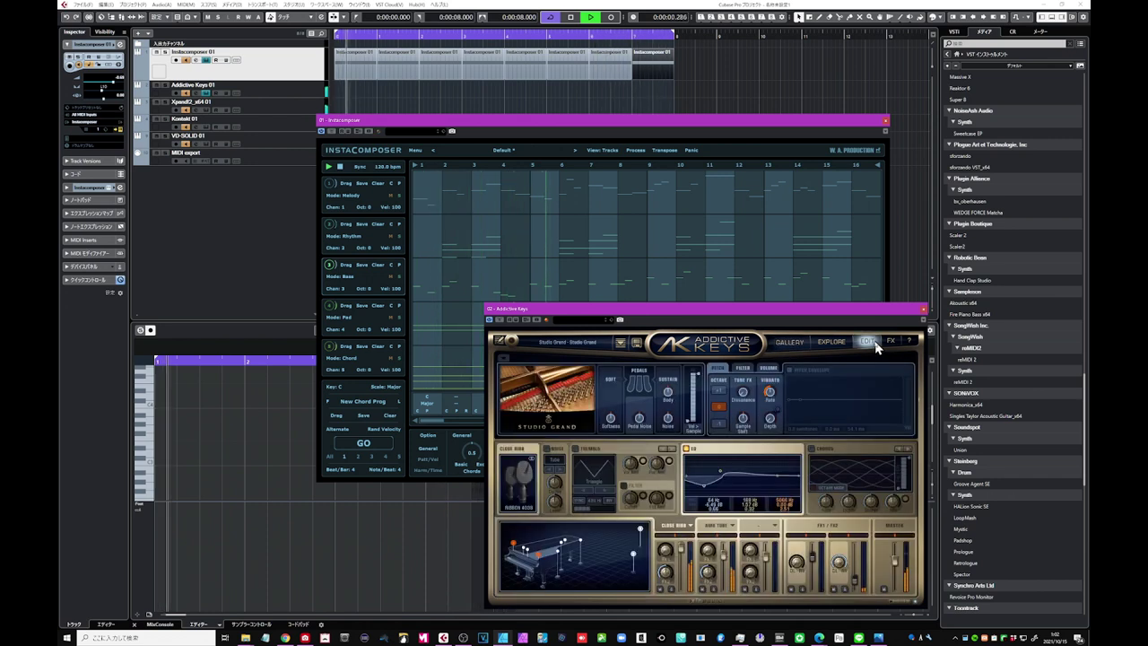
pyautogui.click(901, 566)
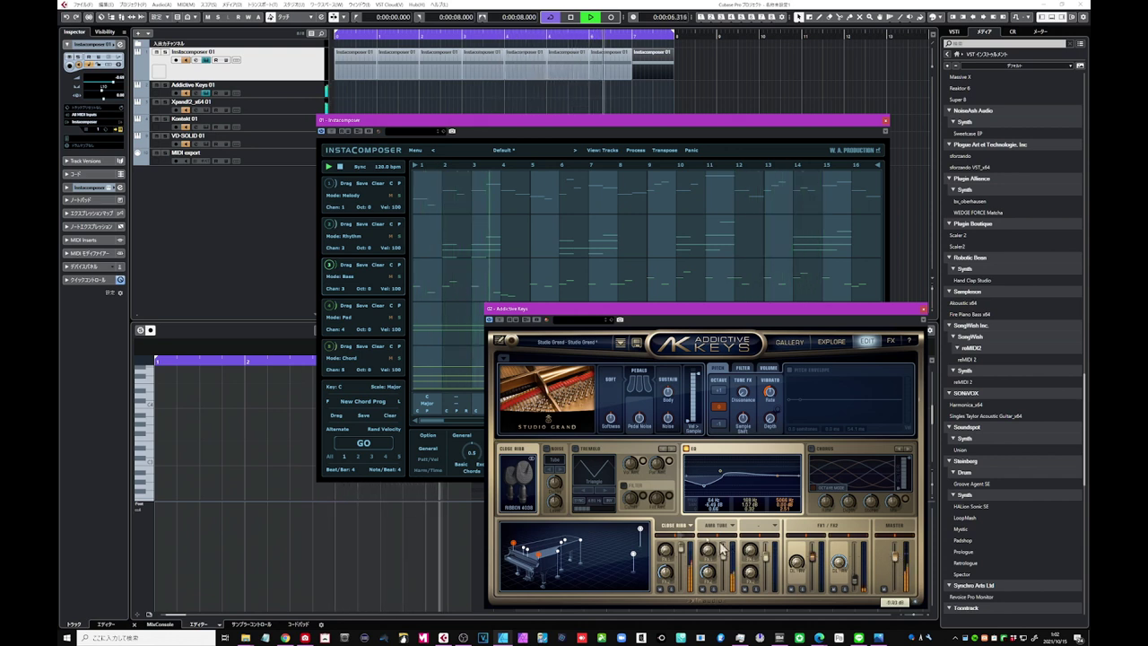
# - Regenerate only Instacomposer's track 1 melody twice, keeping the other generated parts
pyautogui.click(367, 444)
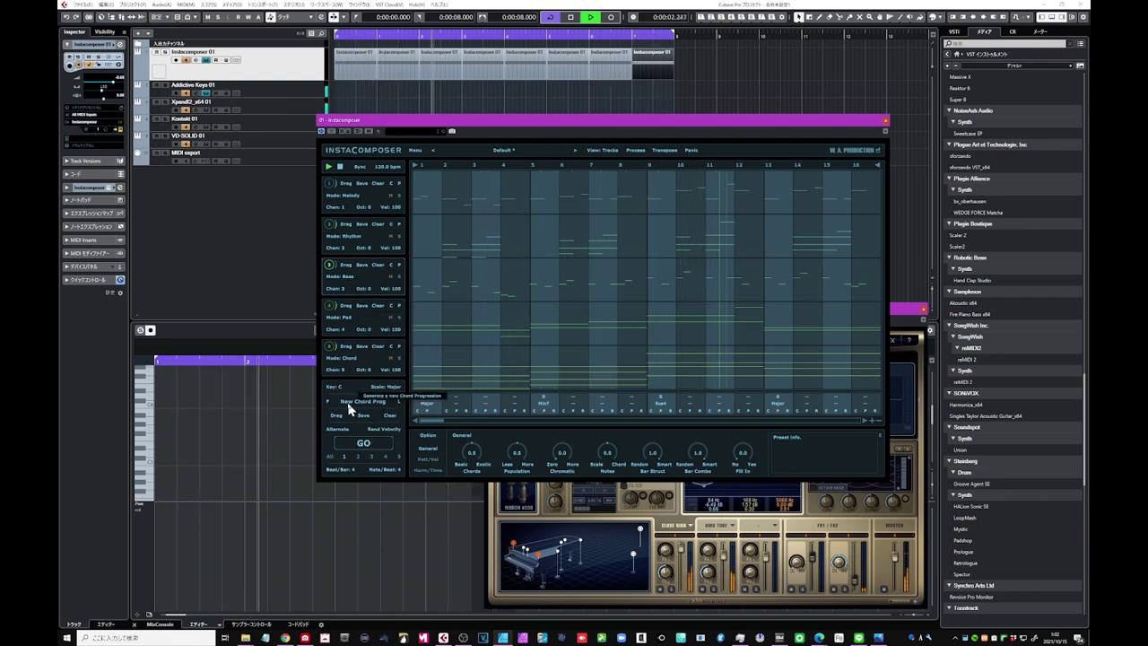
pyautogui.click(363, 443)
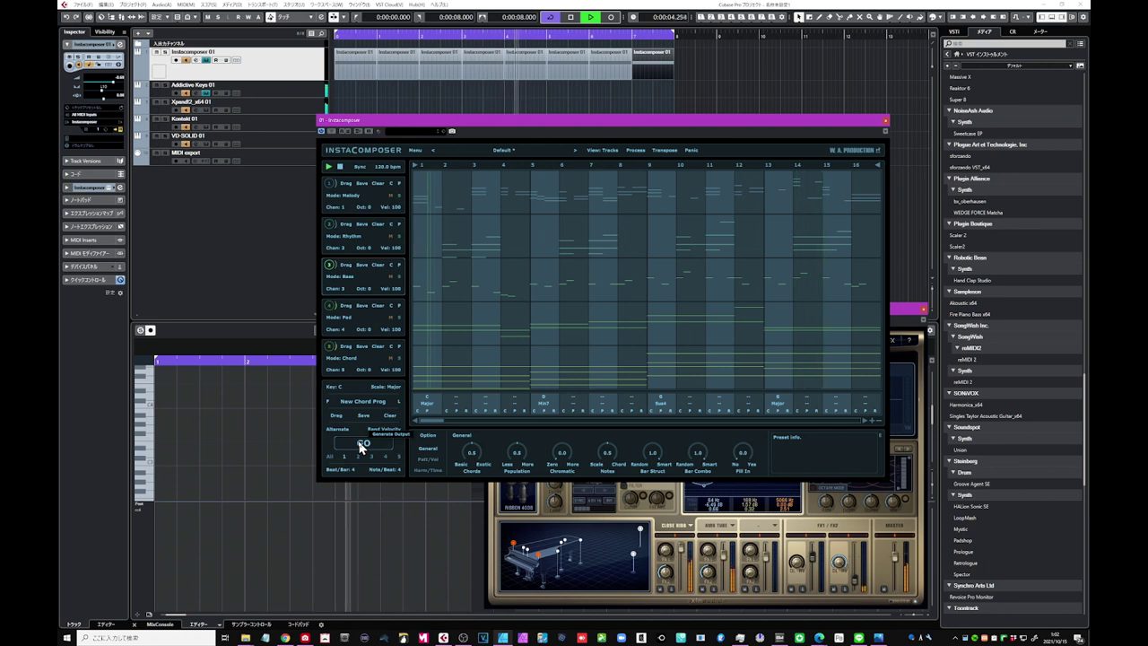